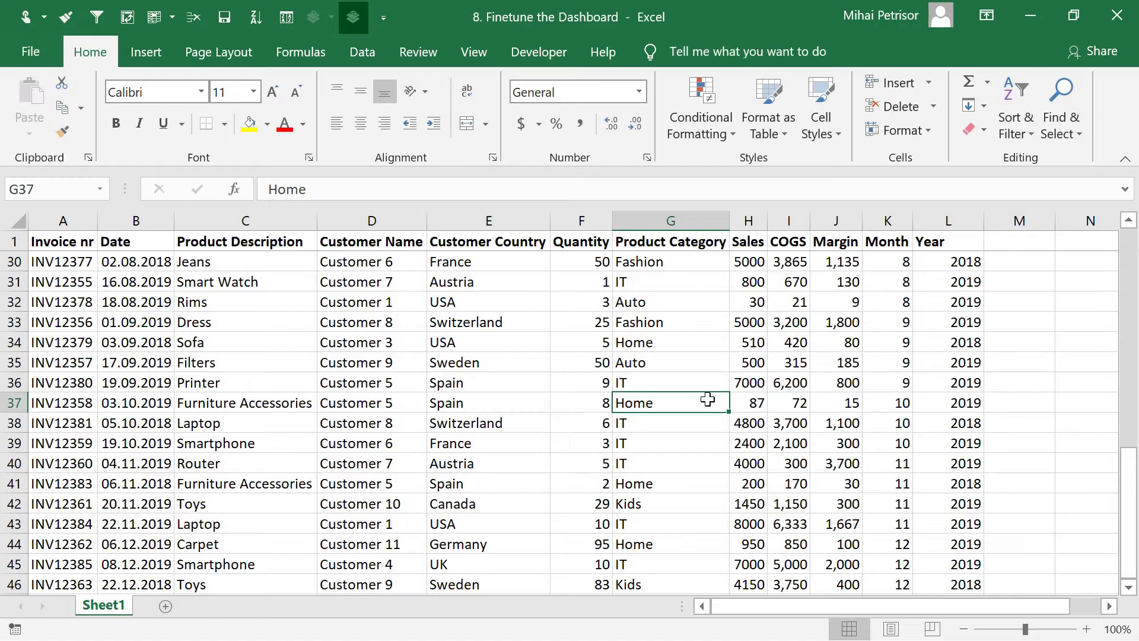
Select a cell inside the invoice sales data table.
click(536, 368)
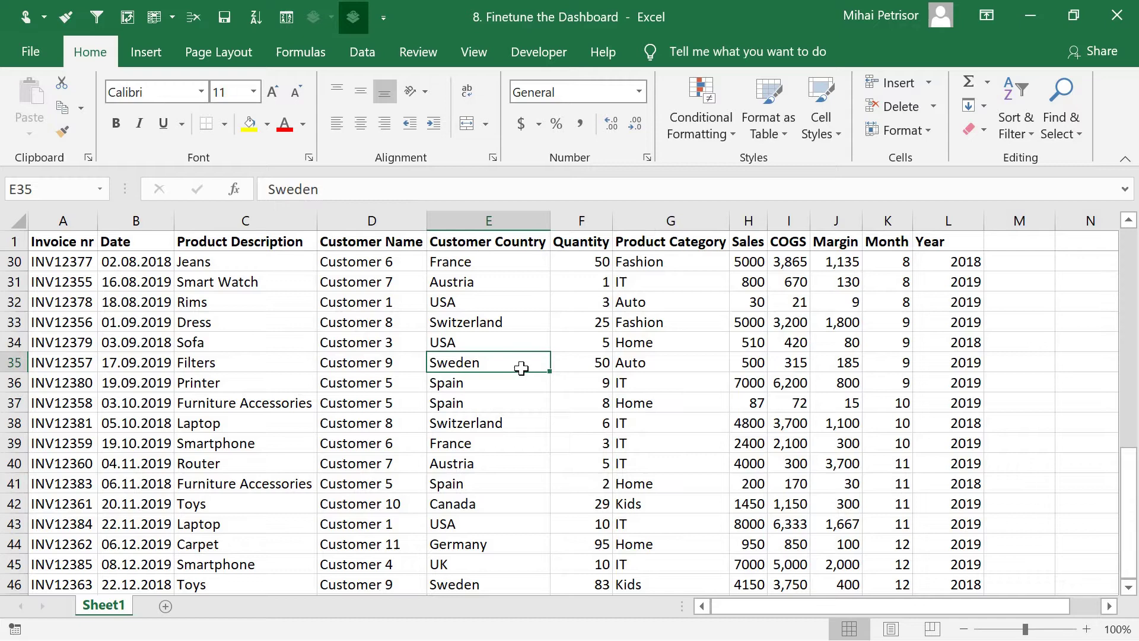
click(279, 305)
Insert a PivotTable from the sales data on a new worksheet.
click(147, 54)
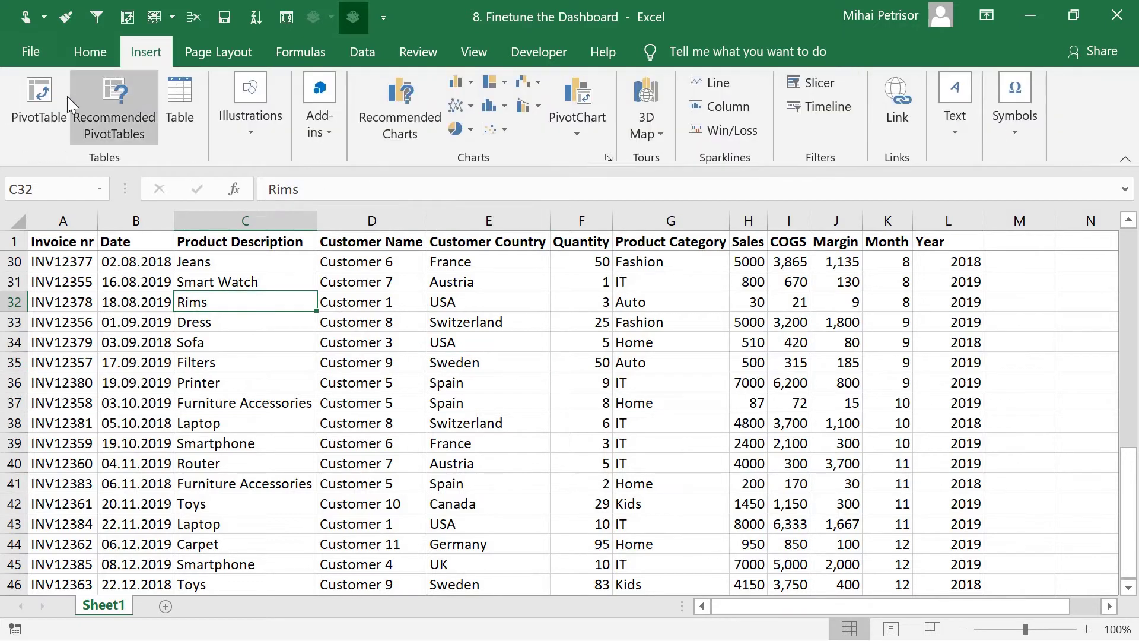
click(39, 98)
click(710, 475)
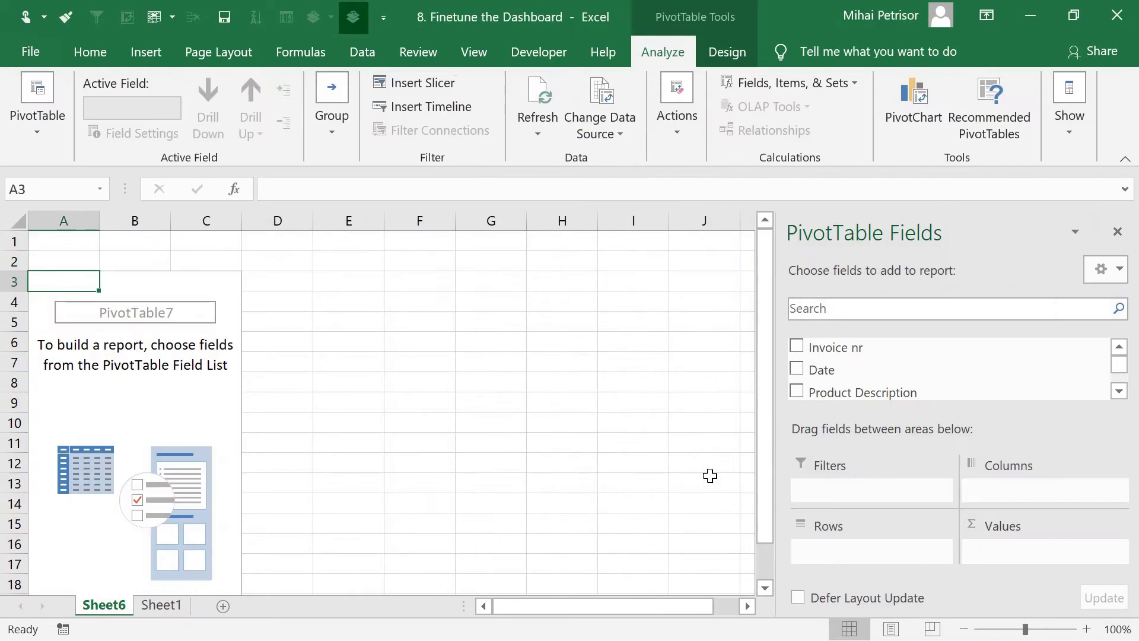
Hide the sheet's gridlines, delete rows 1–2, and select the PivotTable.
click(15, 224)
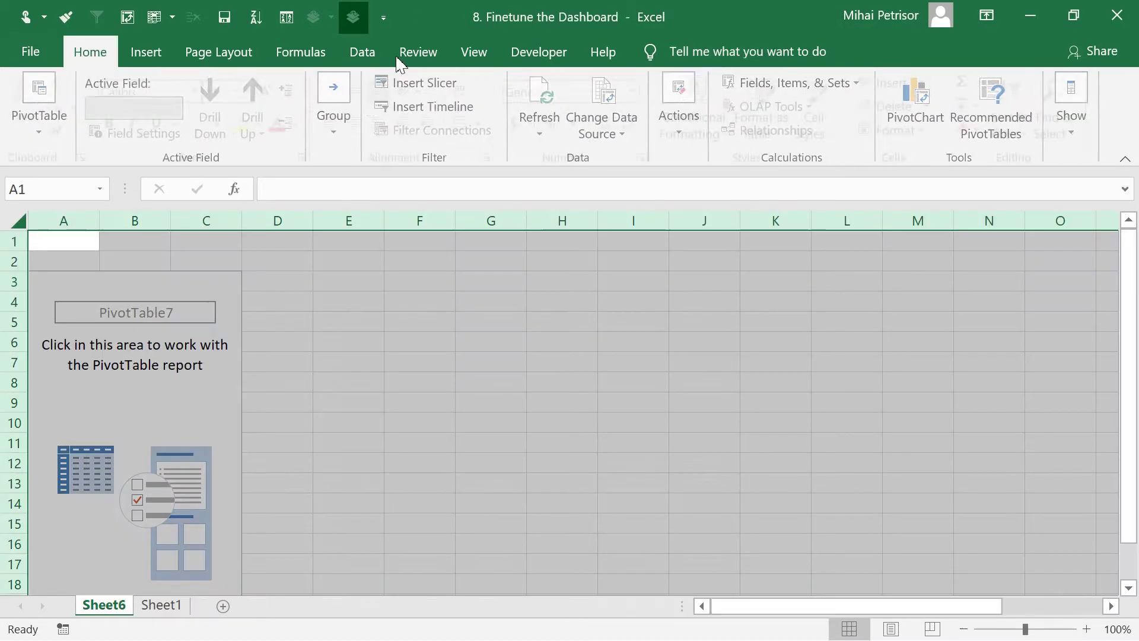
click(478, 52)
click(239, 125)
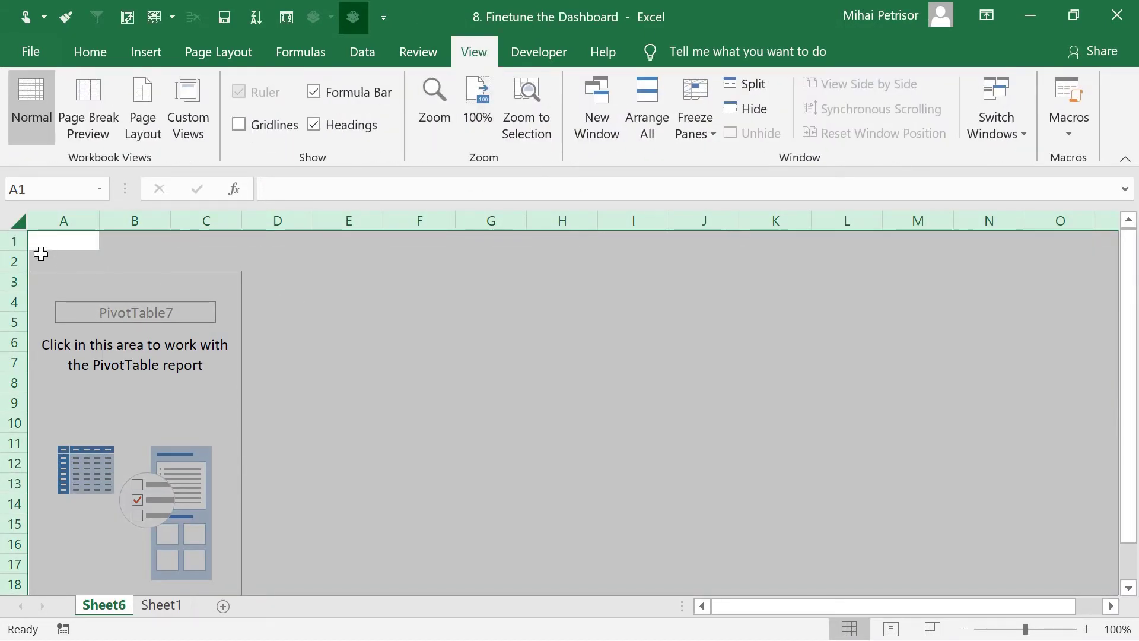
drag(14, 241, 16, 261)
right_click(16, 261)
click(89, 438)
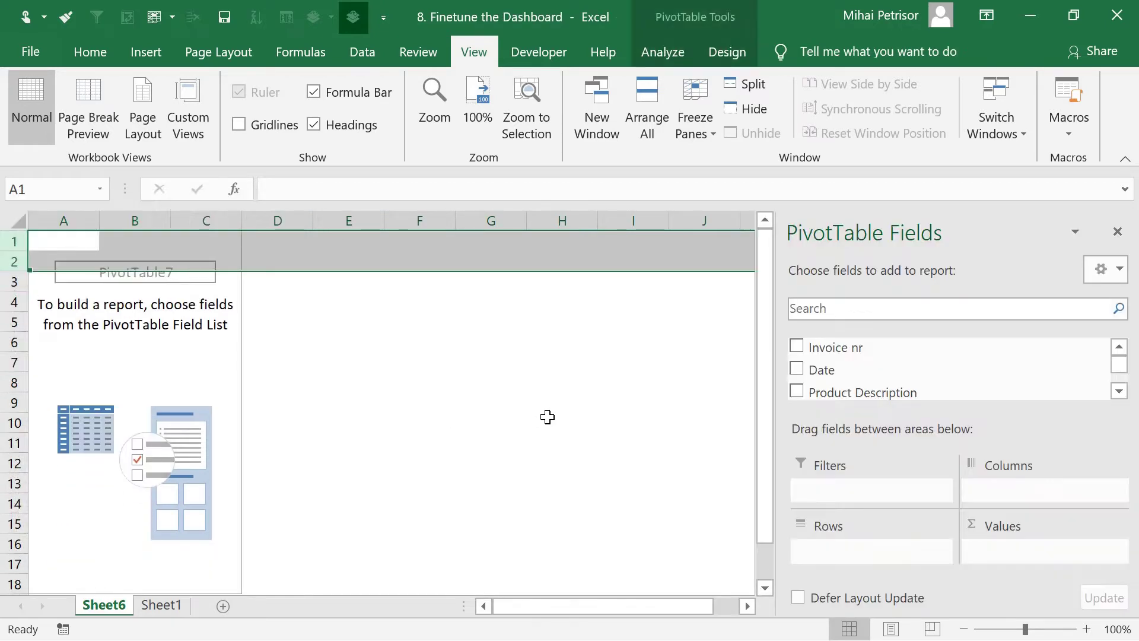
click(547, 410)
click(198, 295)
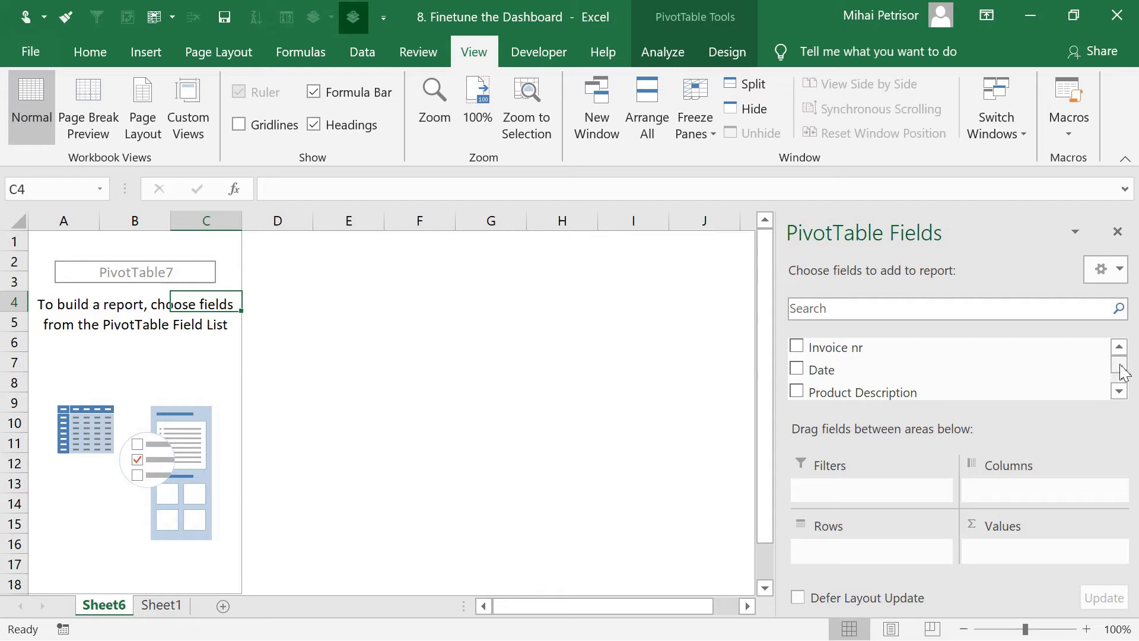
Put Product Category in the pivot's Rows area.
click(1120, 393)
click(1120, 392)
click(1120, 393)
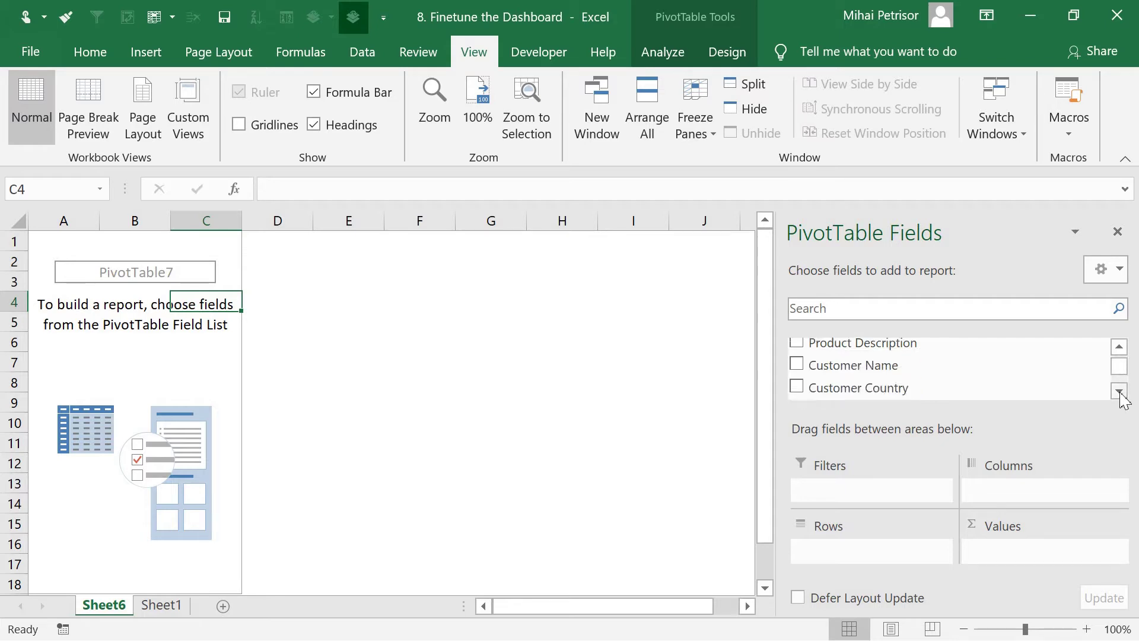
click(1120, 392)
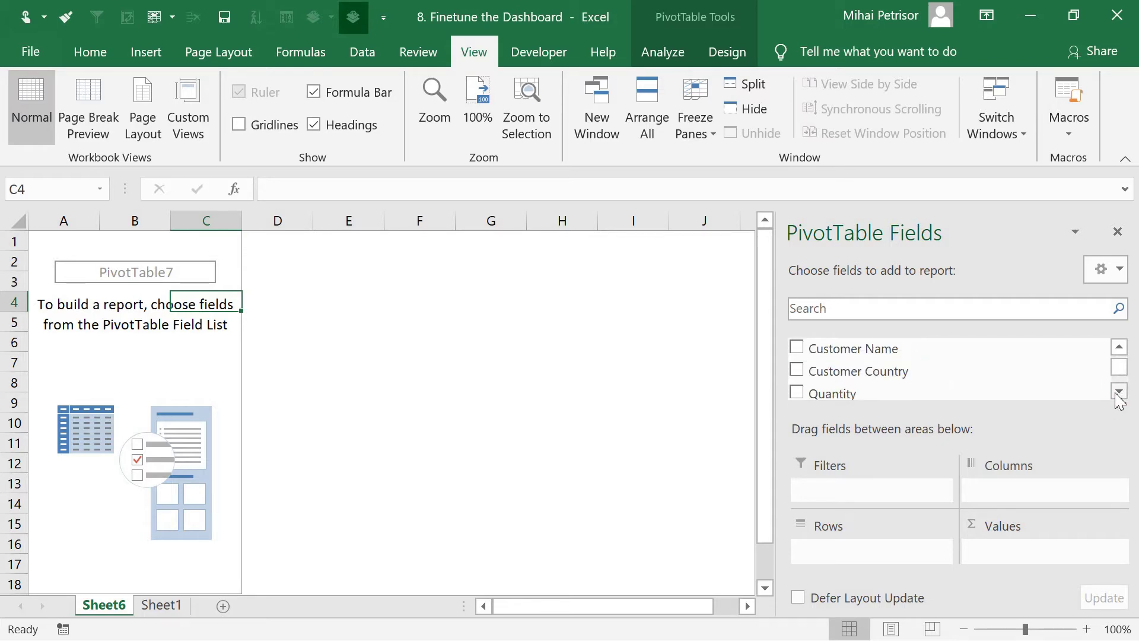
click(1119, 393)
click(1120, 393)
drag(946, 366, 828, 528)
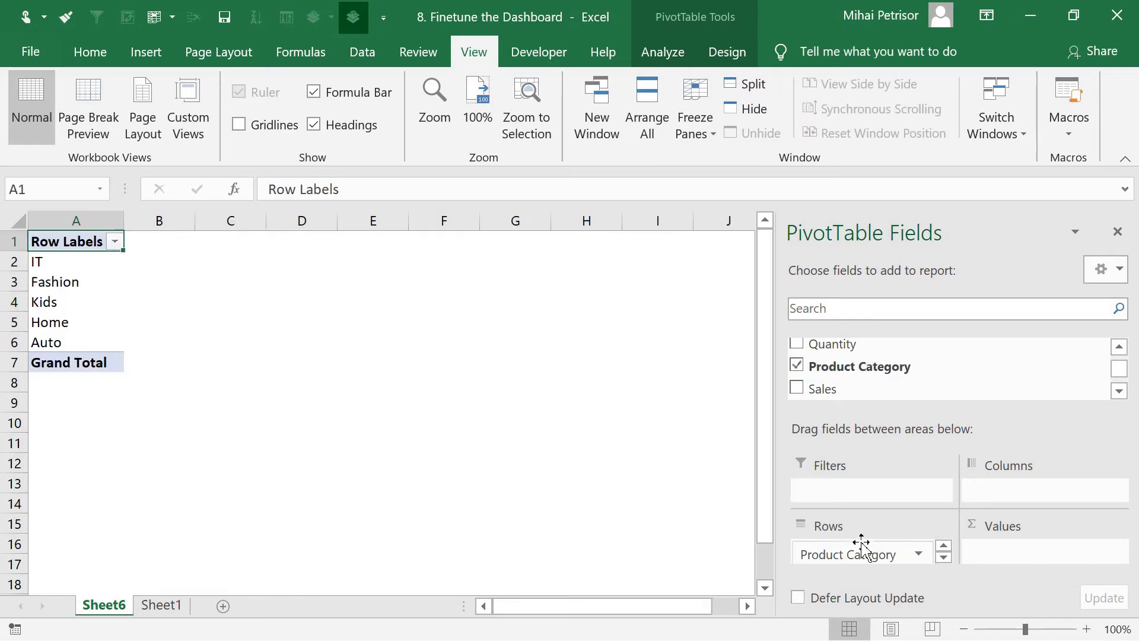
Add Margin to Values and Year to Columns.
click(1119, 393)
click(1120, 393)
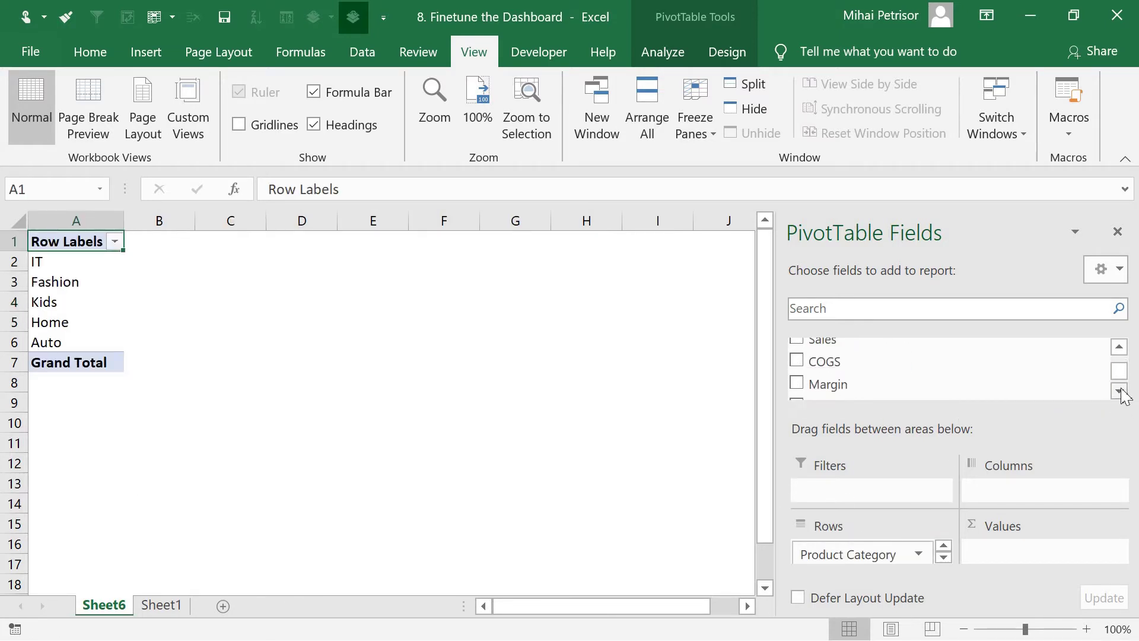
drag(896, 383, 1029, 562)
click(1120, 393)
click(1120, 393)
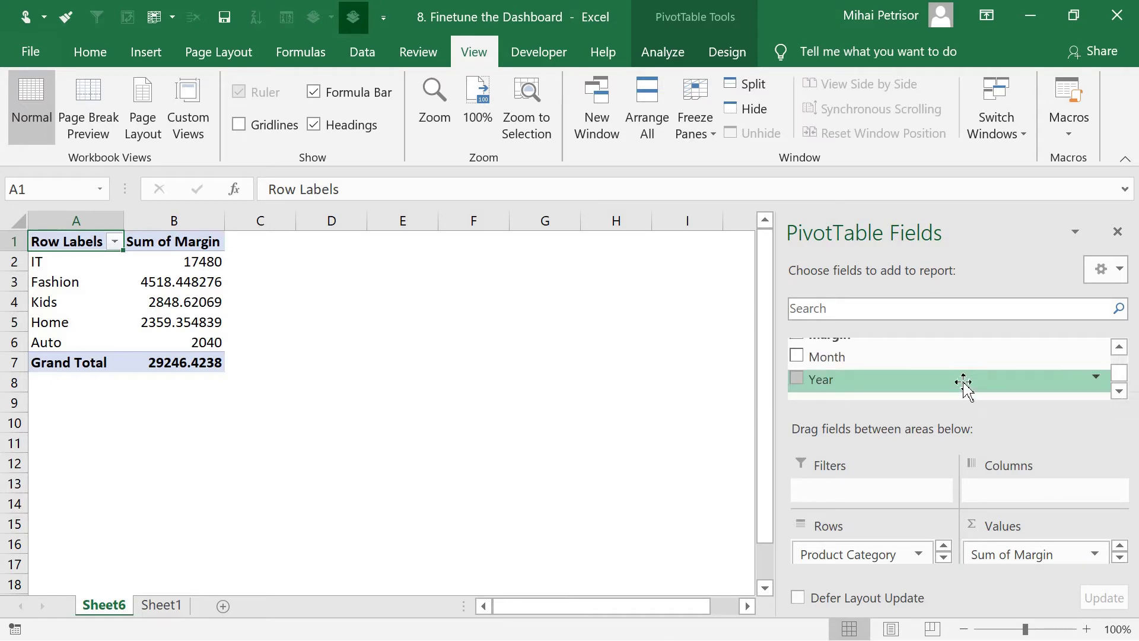
drag(964, 381, 1035, 496)
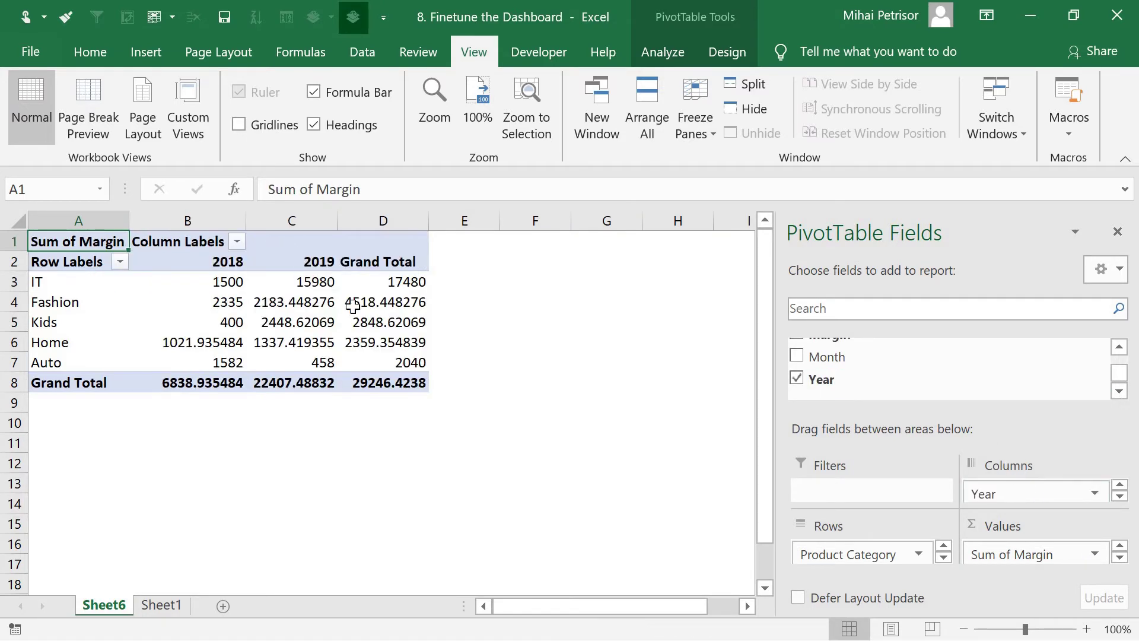
Apply Comma Style to the margin values B3:D8, then check the IT figures.
drag(231, 281, 377, 391)
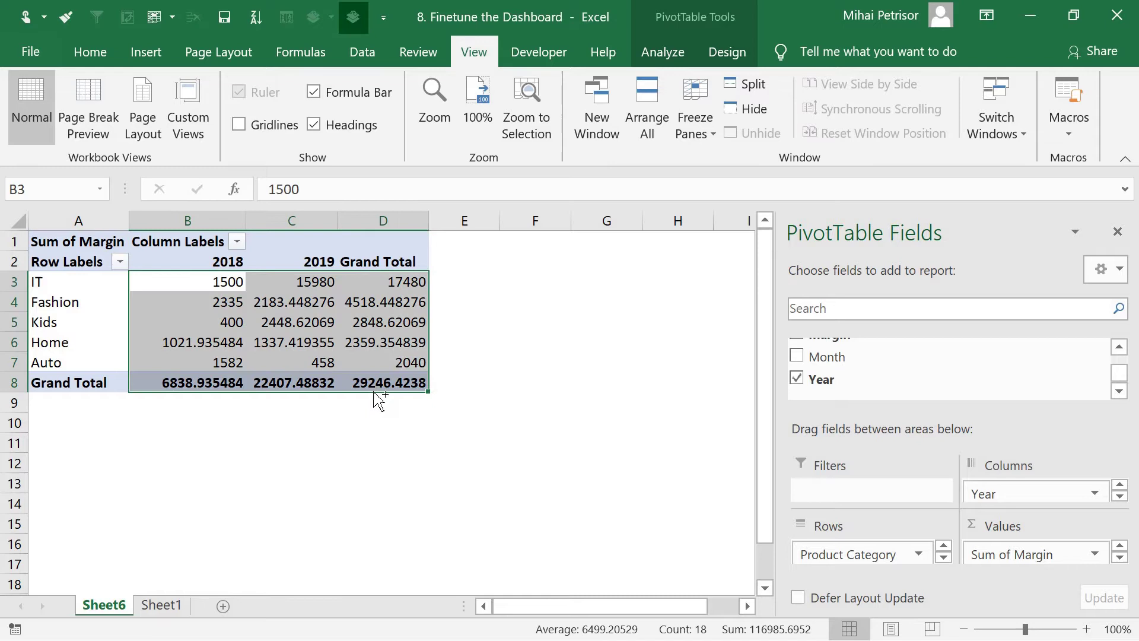
key(ctrl+shift+1)
click(350, 404)
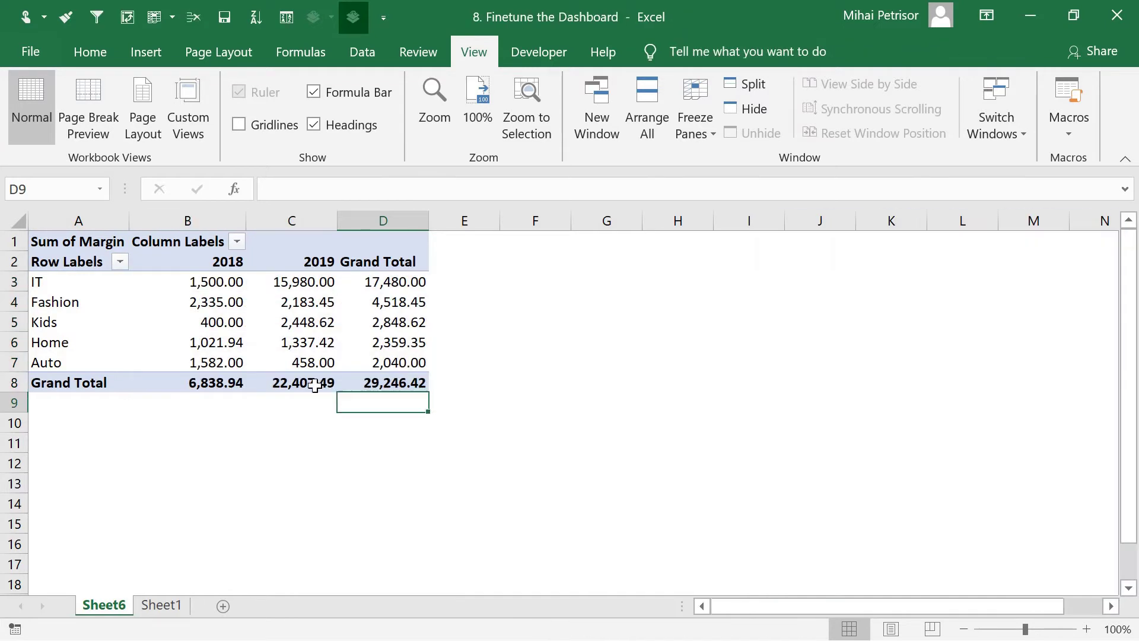
click(195, 281)
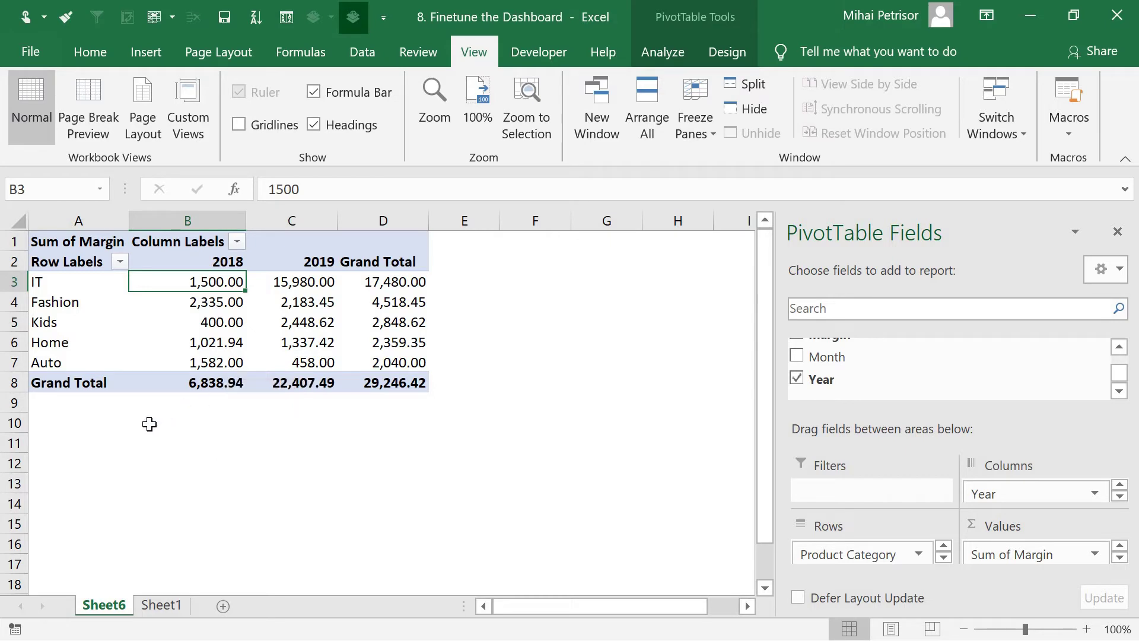
click(398, 288)
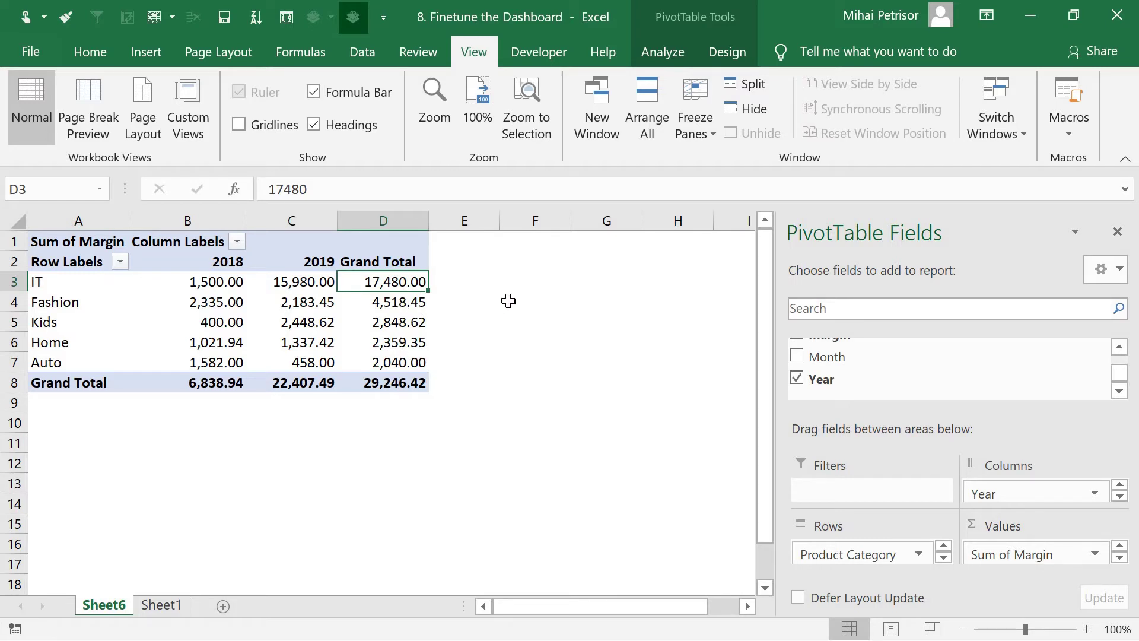
click(517, 280)
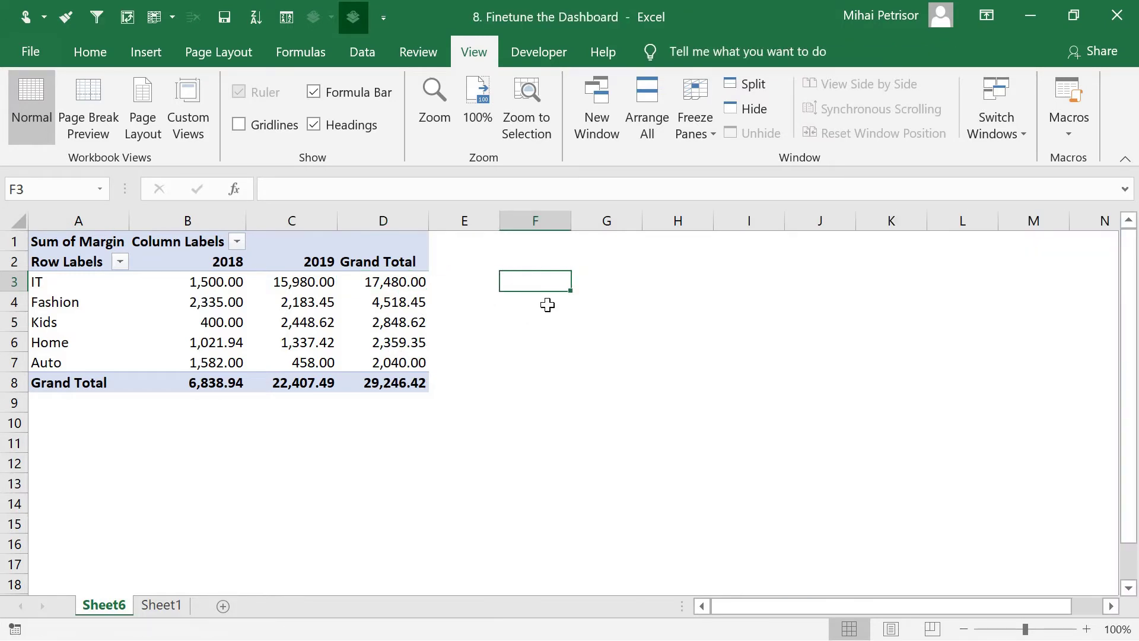
Enter =C3/B3-1 in F3 and fill it down to F7.
click(546, 322)
click(544, 287)
text(=)
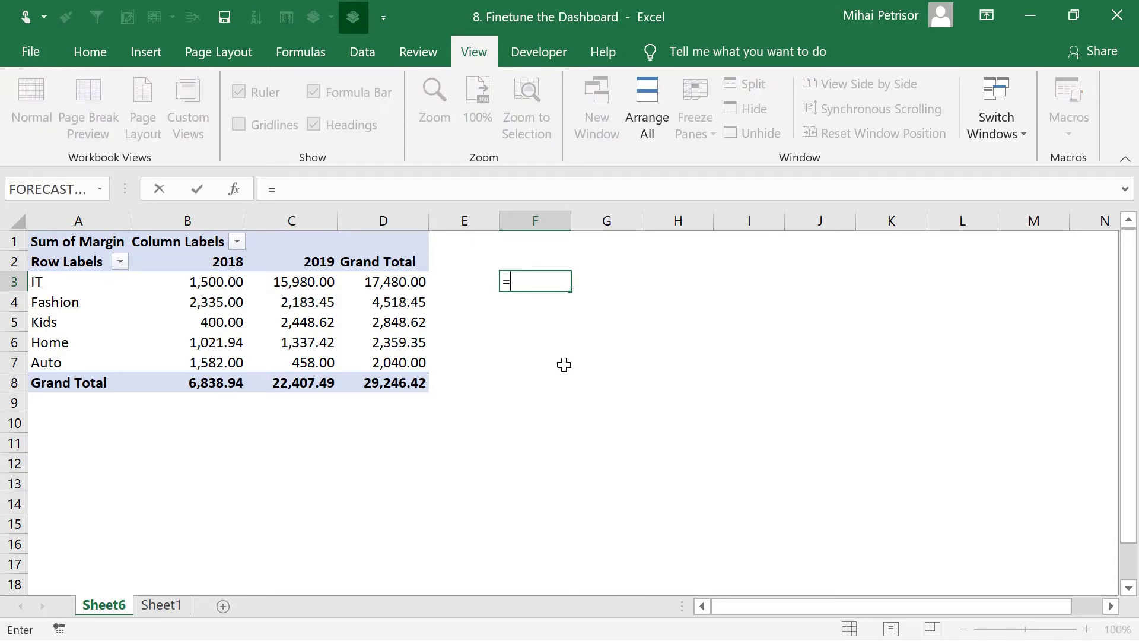
text(C)
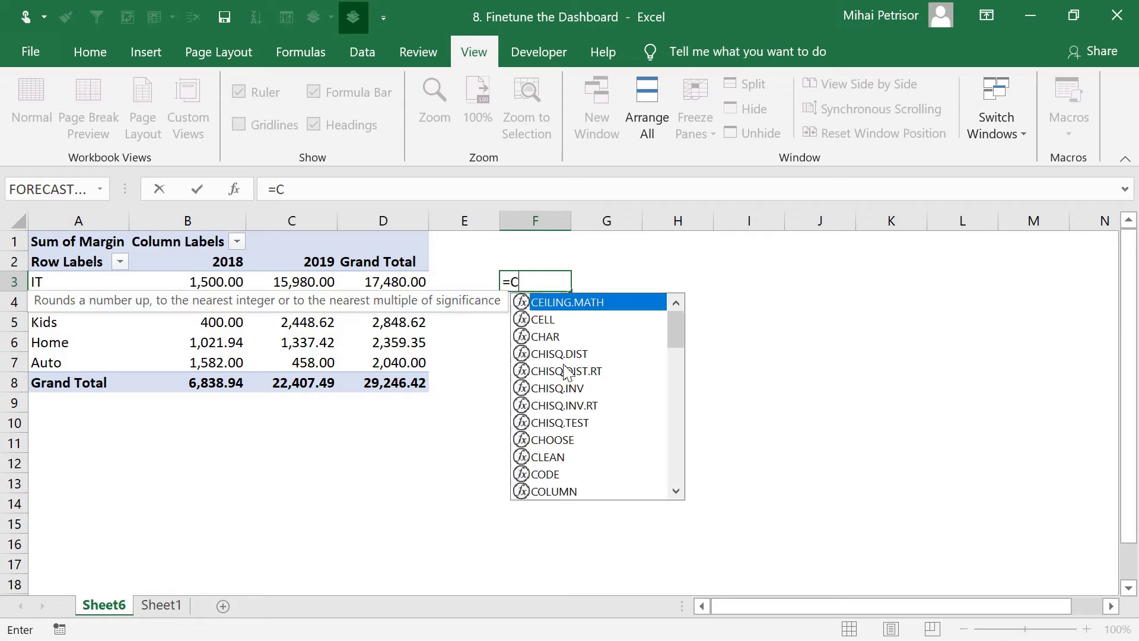
text(3)
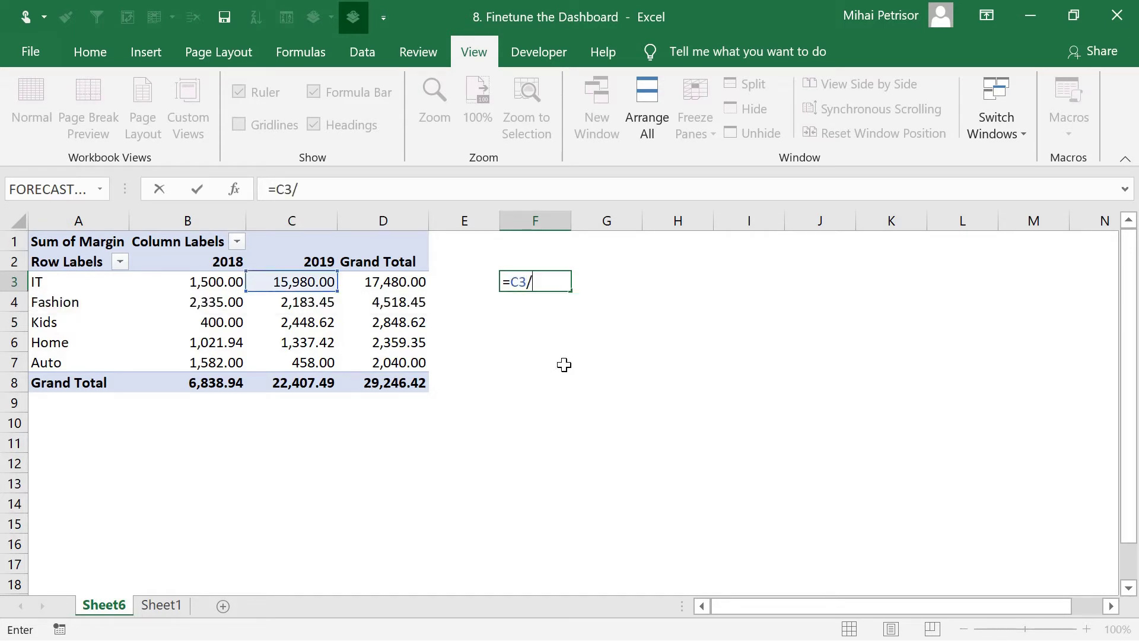
text(/B3-1)
key(Return)
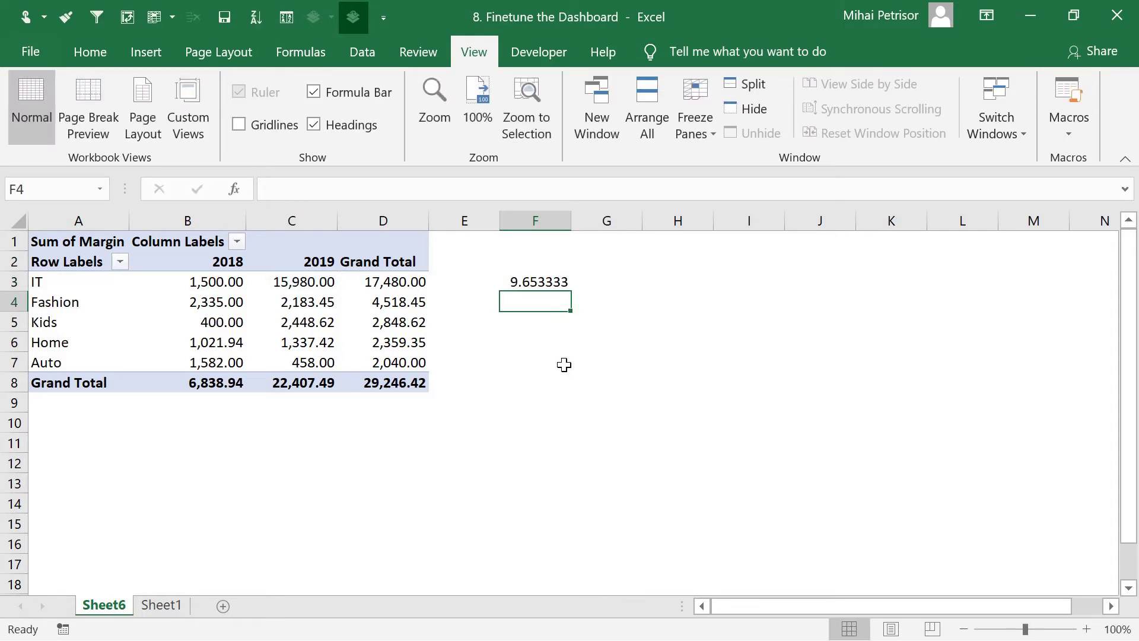
click(558, 288)
drag(573, 292, 564, 361)
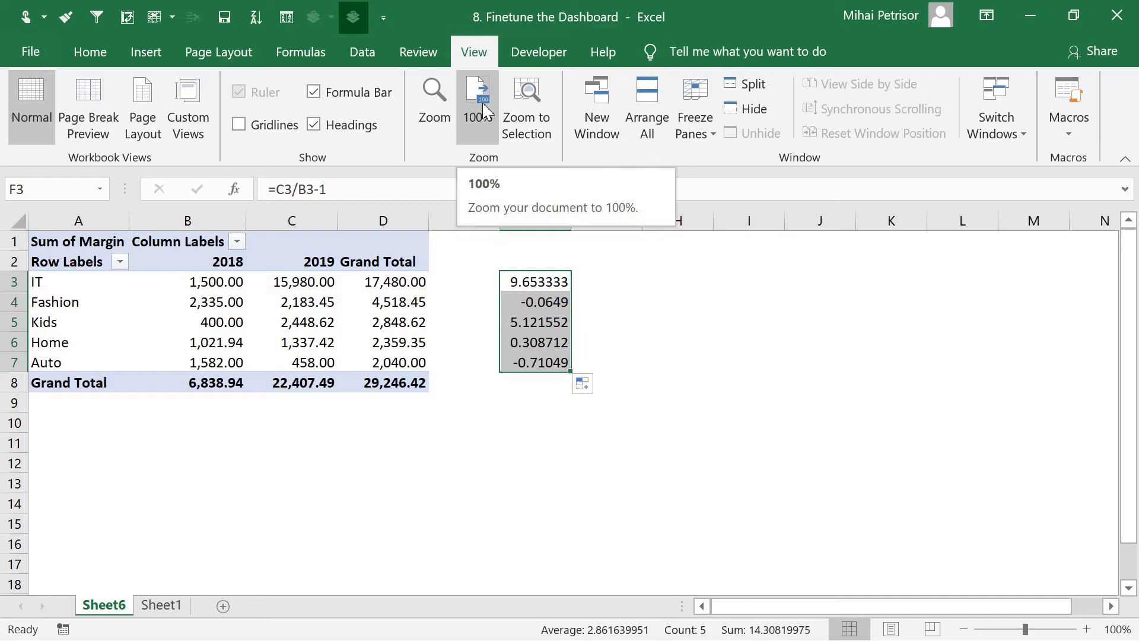
Format the growth results in F3:F7 as percentages.
click(484, 109)
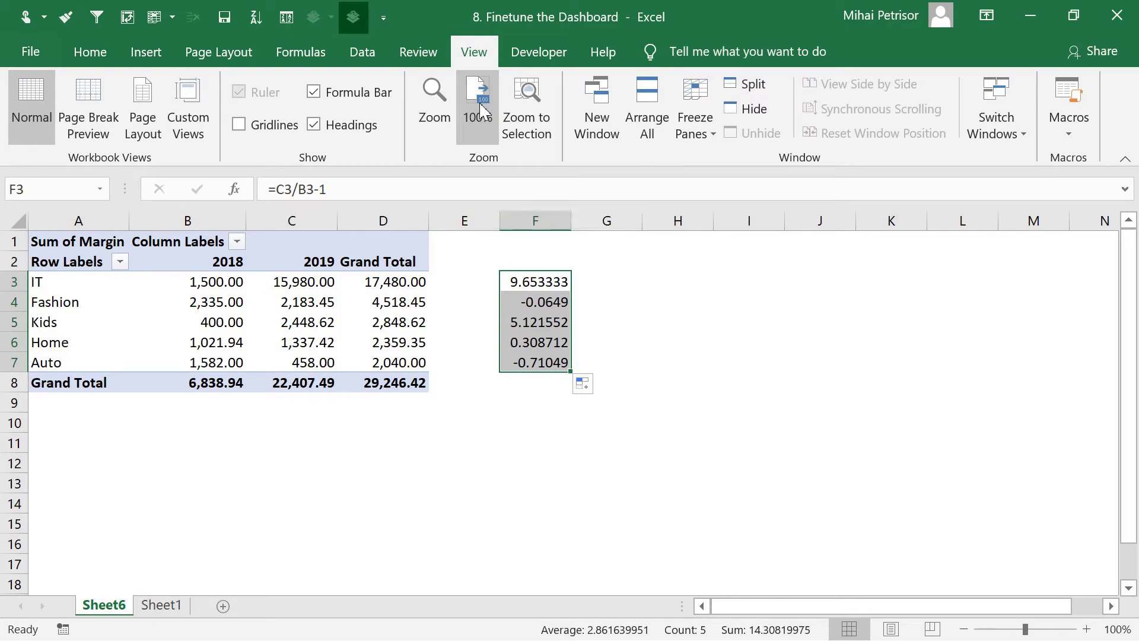
click(558, 299)
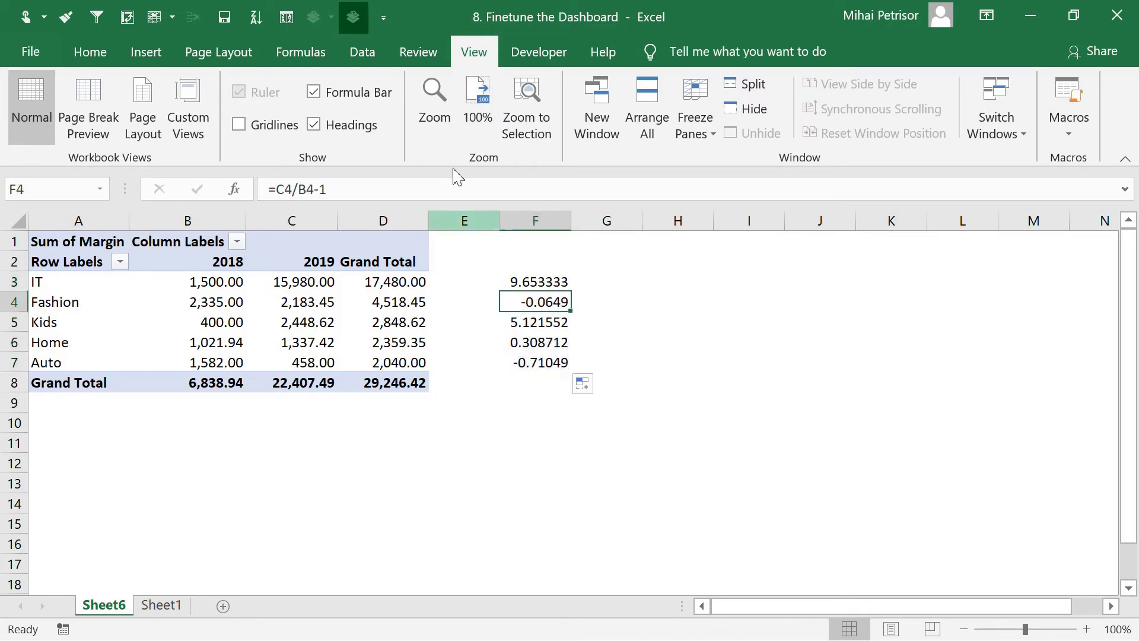
click(140, 51)
click(90, 52)
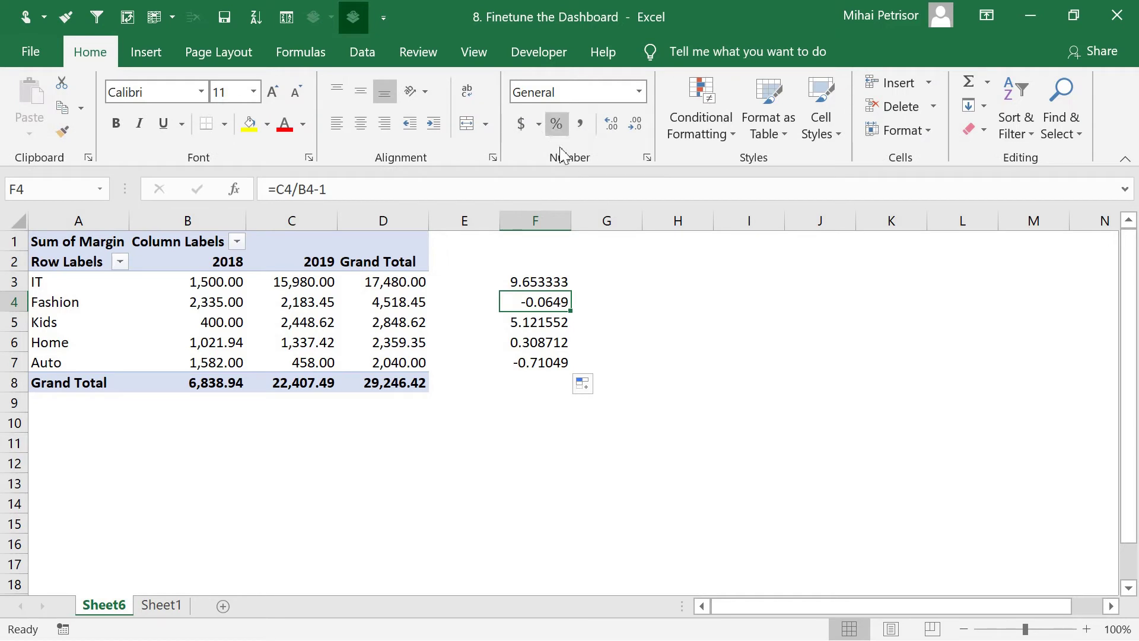
drag(551, 283, 547, 369)
click(556, 124)
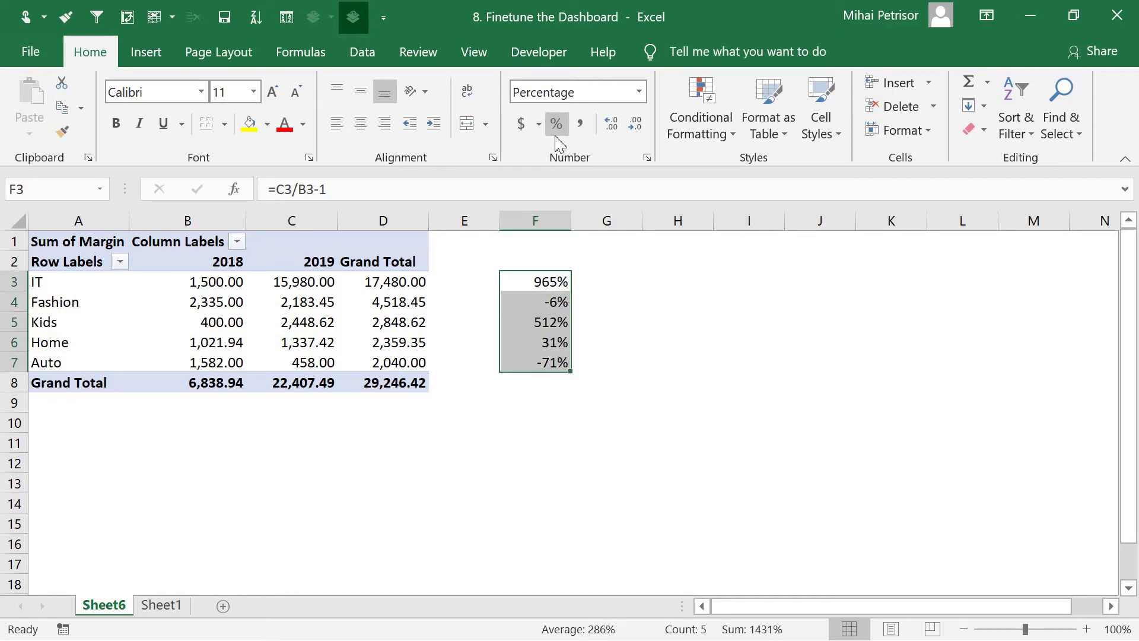
Filter the pivot to Fashion only, revealing #DIV/0! errors in column F.
click(458, 387)
click(119, 262)
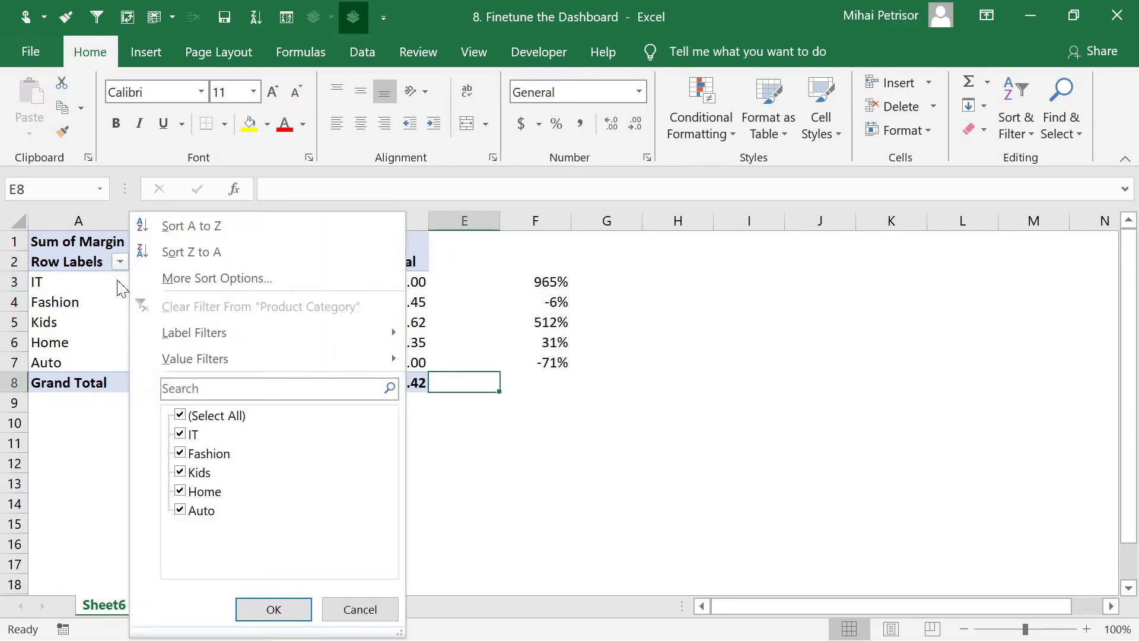
click(180, 414)
click(180, 453)
click(274, 610)
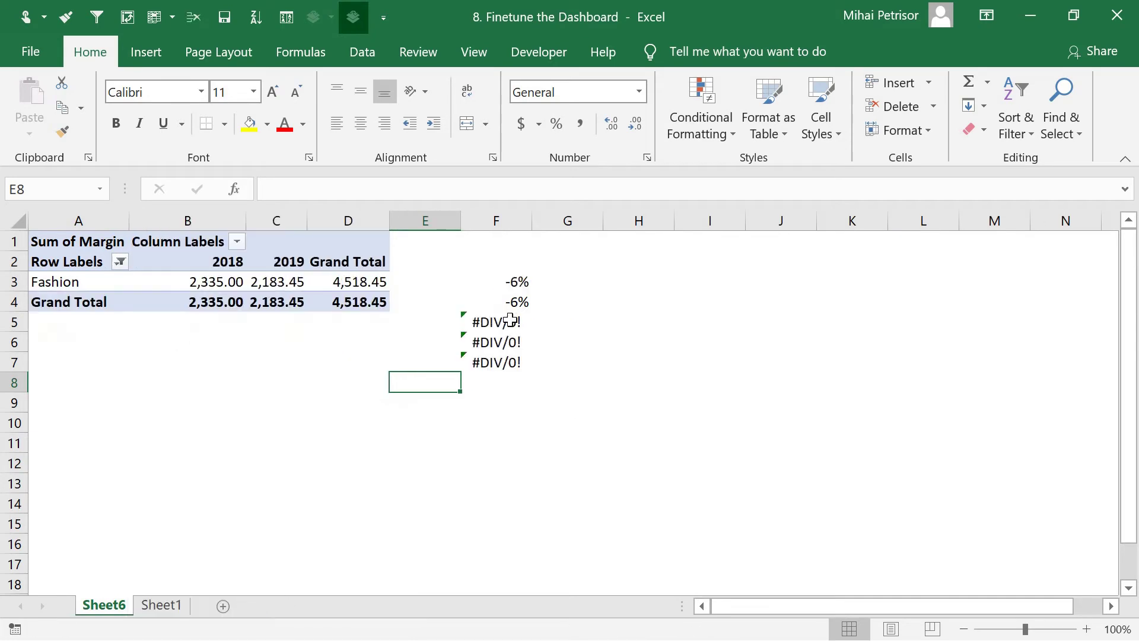
drag(512, 320, 496, 384)
click(497, 483)
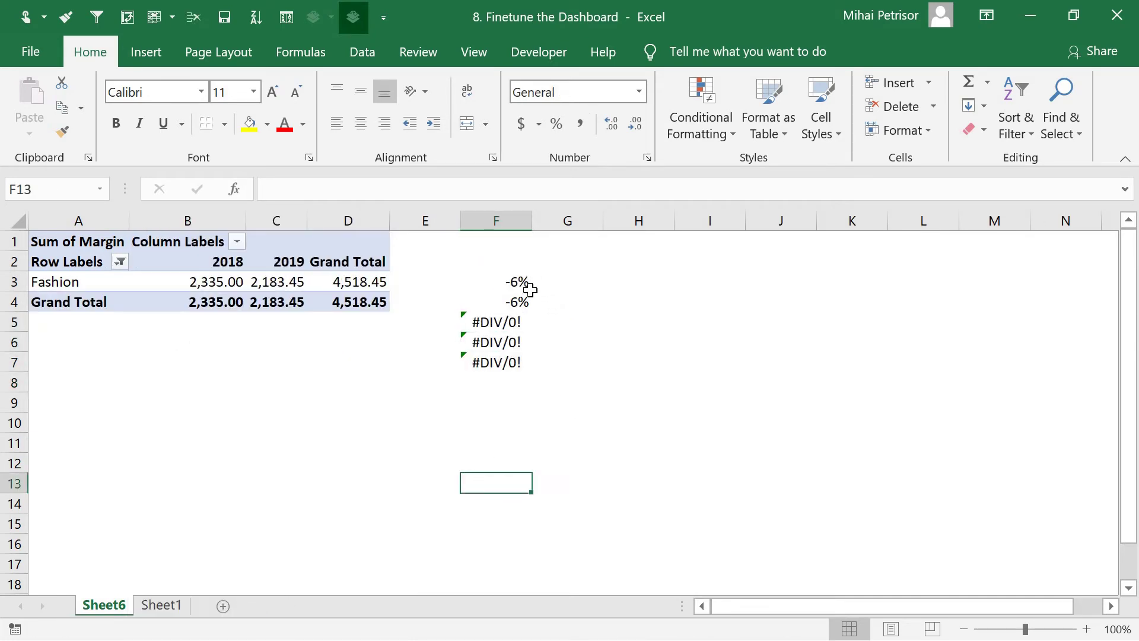
Delete the manual growth formulas in column F and restore all categories in the filter.
drag(530, 289, 519, 415)
key(Delete)
click(392, 396)
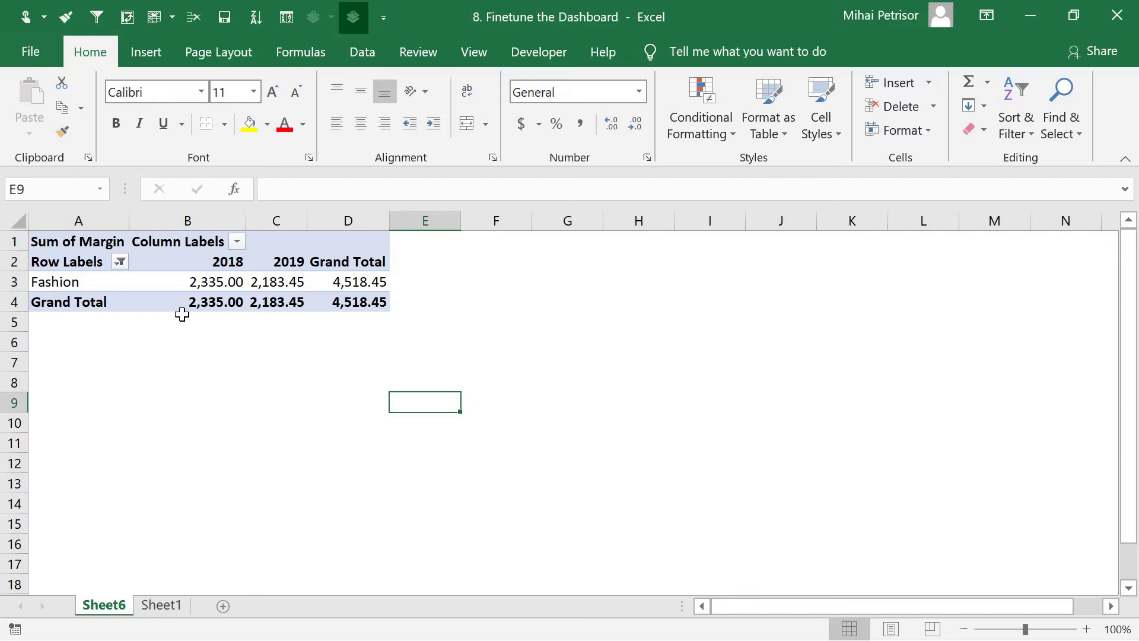
click(121, 262)
click(189, 417)
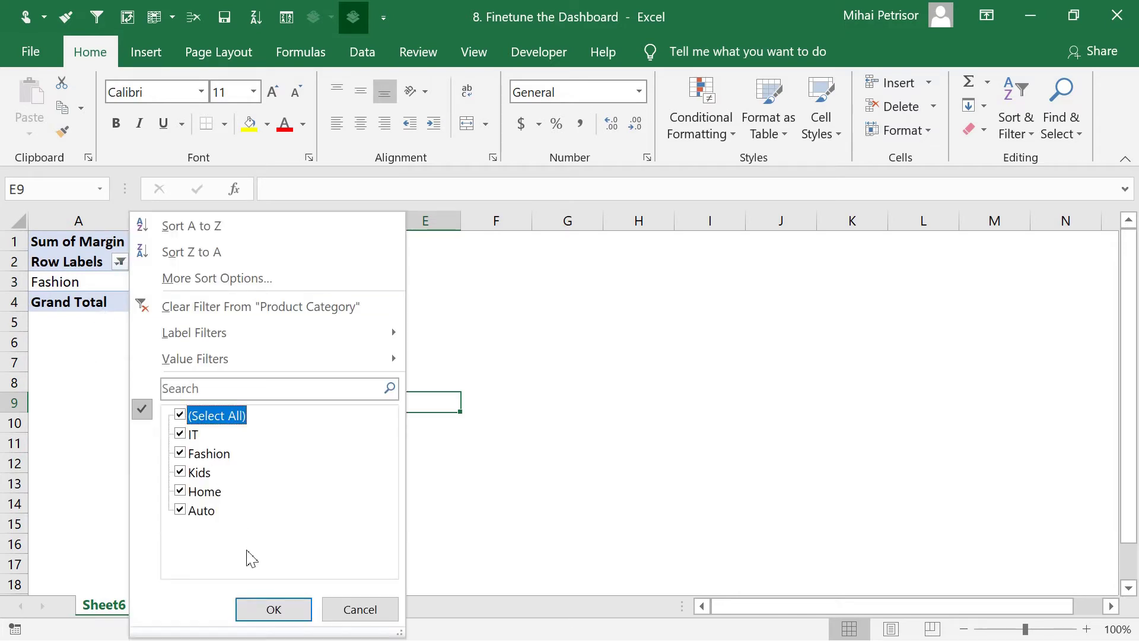
click(270, 609)
click(574, 348)
click(279, 305)
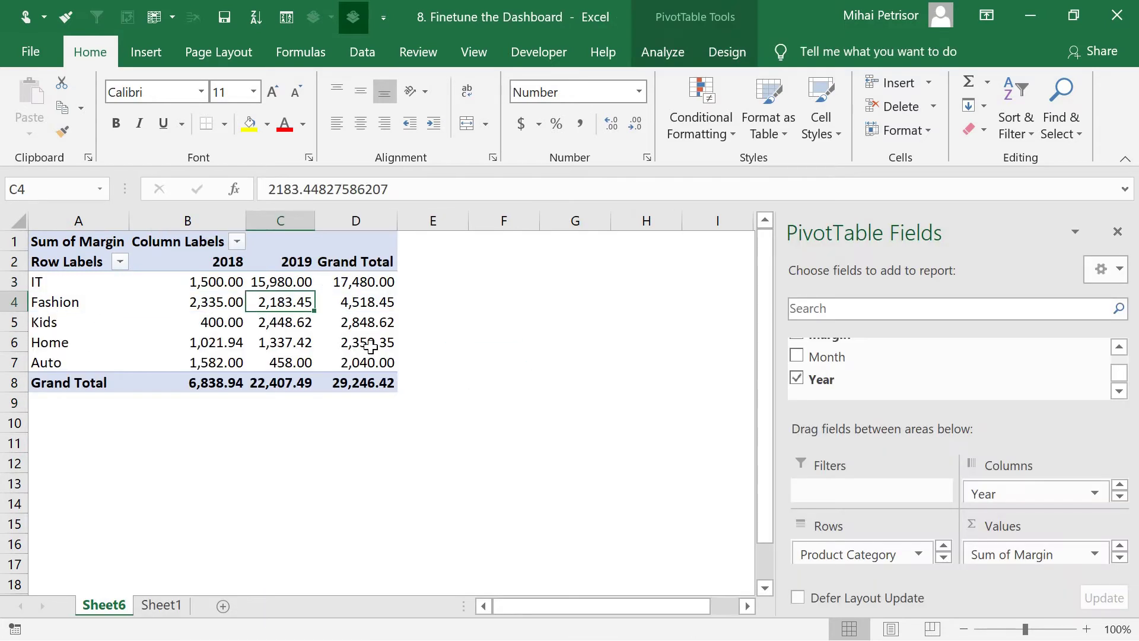
click(296, 283)
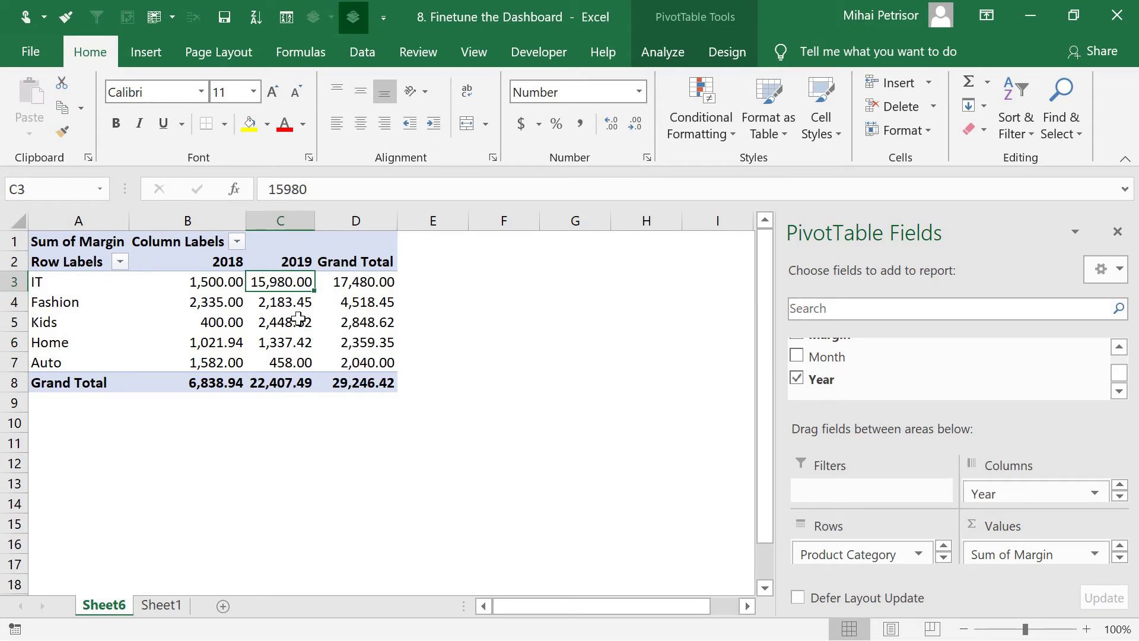
Set Grand Totals to On for Columns Only, removing the Grand Total column.
click(372, 309)
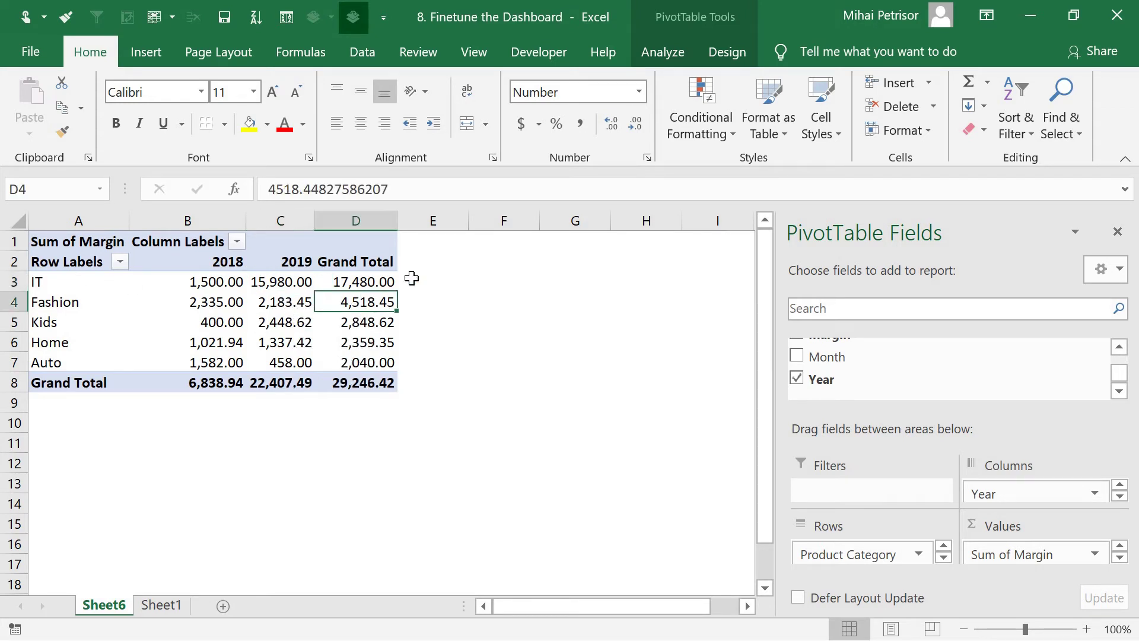
click(726, 55)
click(108, 136)
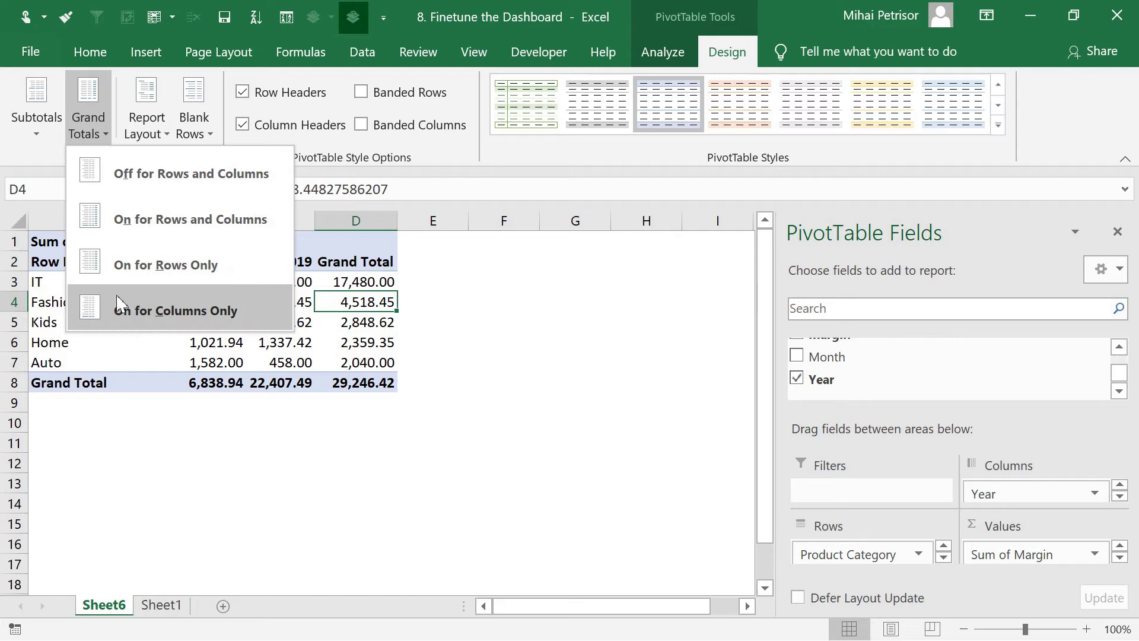
click(198, 314)
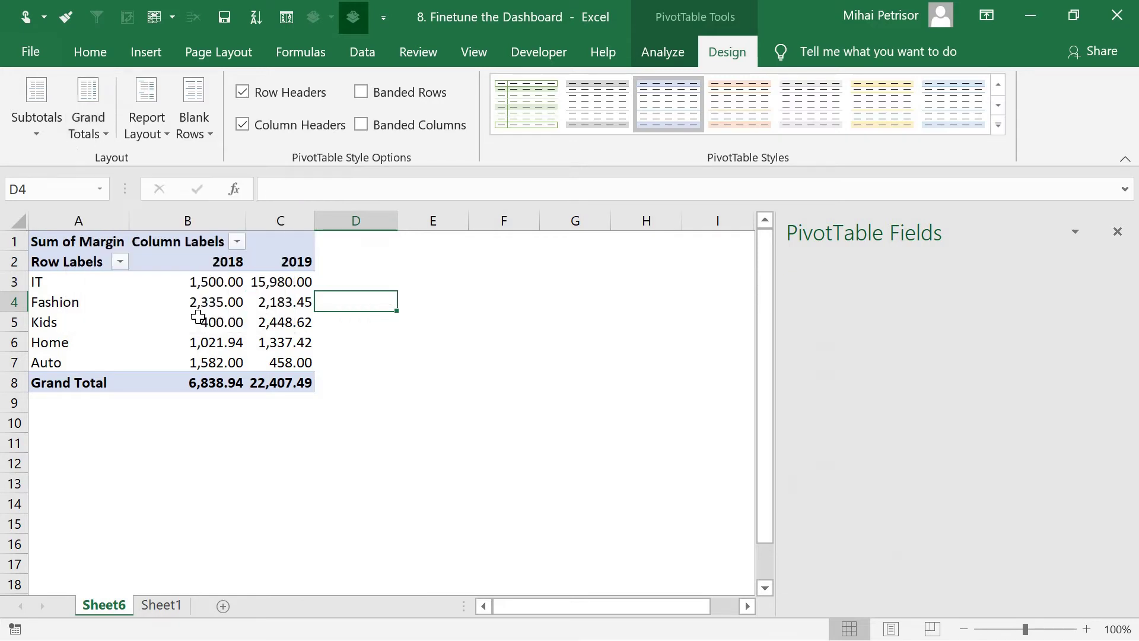
Add Margin to the pivot's Values a second time.
click(295, 282)
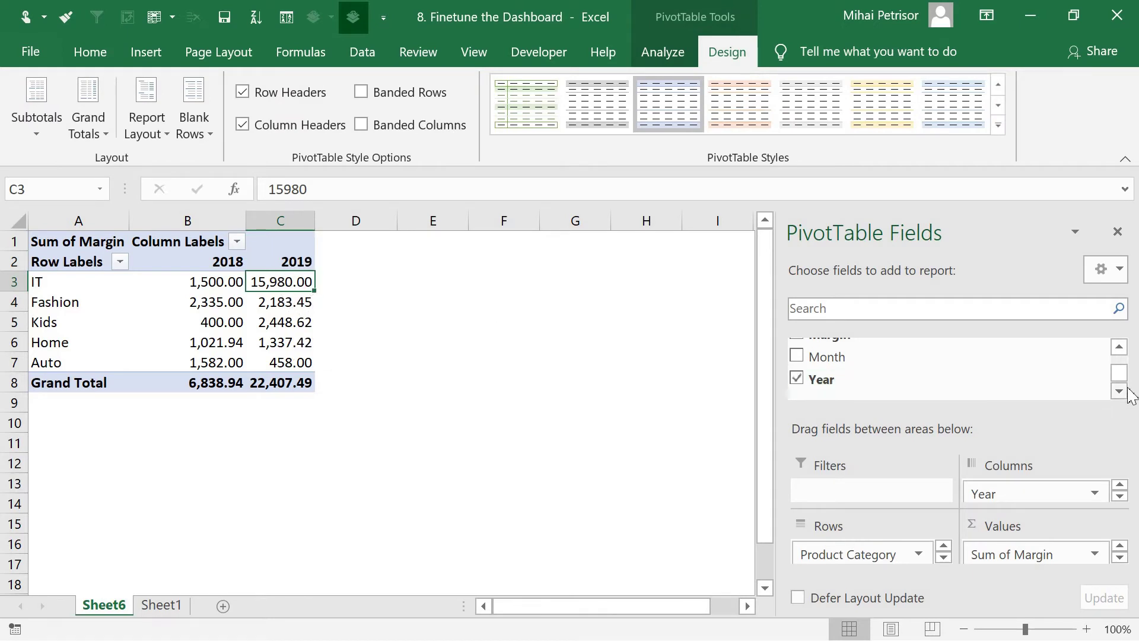
click(1119, 348)
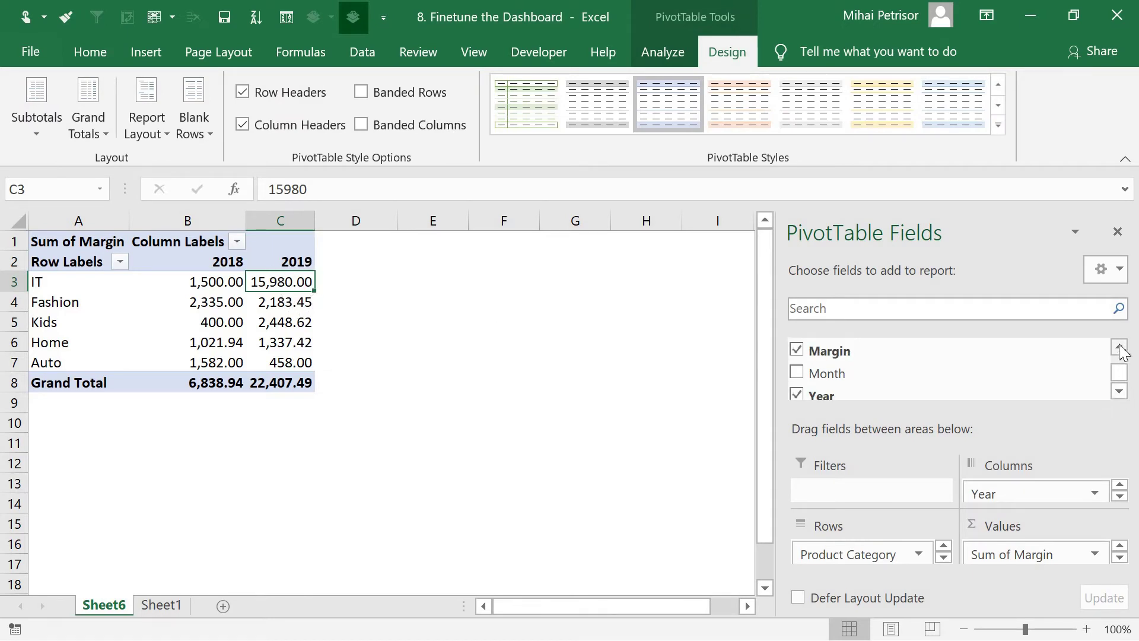
drag(837, 351, 1034, 564)
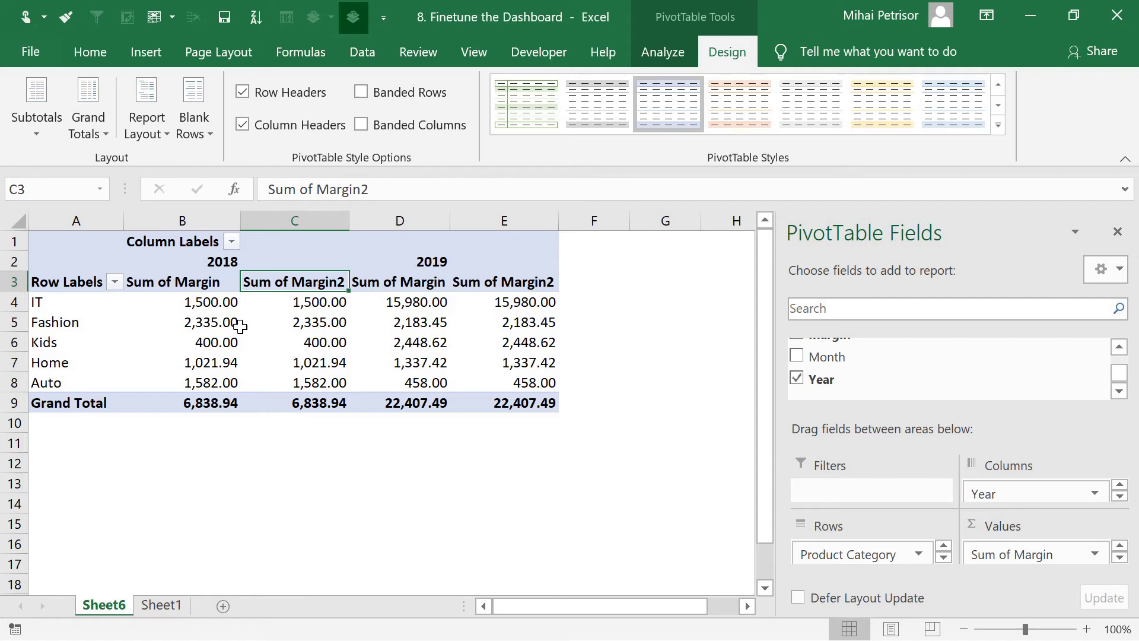
Compare the IT Sum of Margin and Sum of Margin2 values and headers for 2018 and 2019.
mouse_move(327, 345)
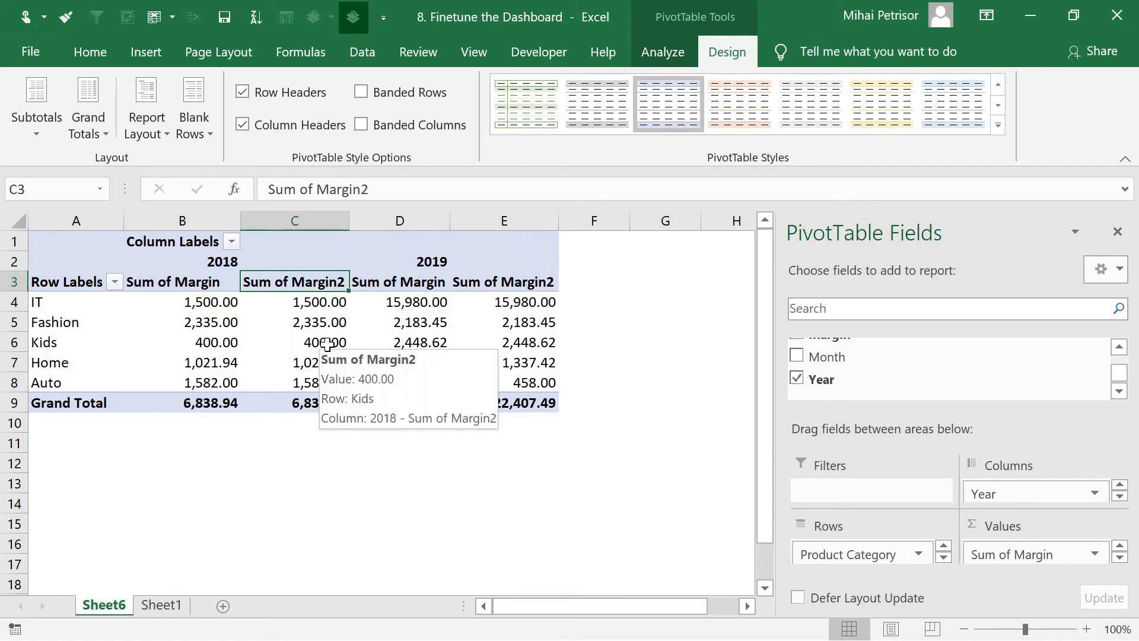
click(180, 301)
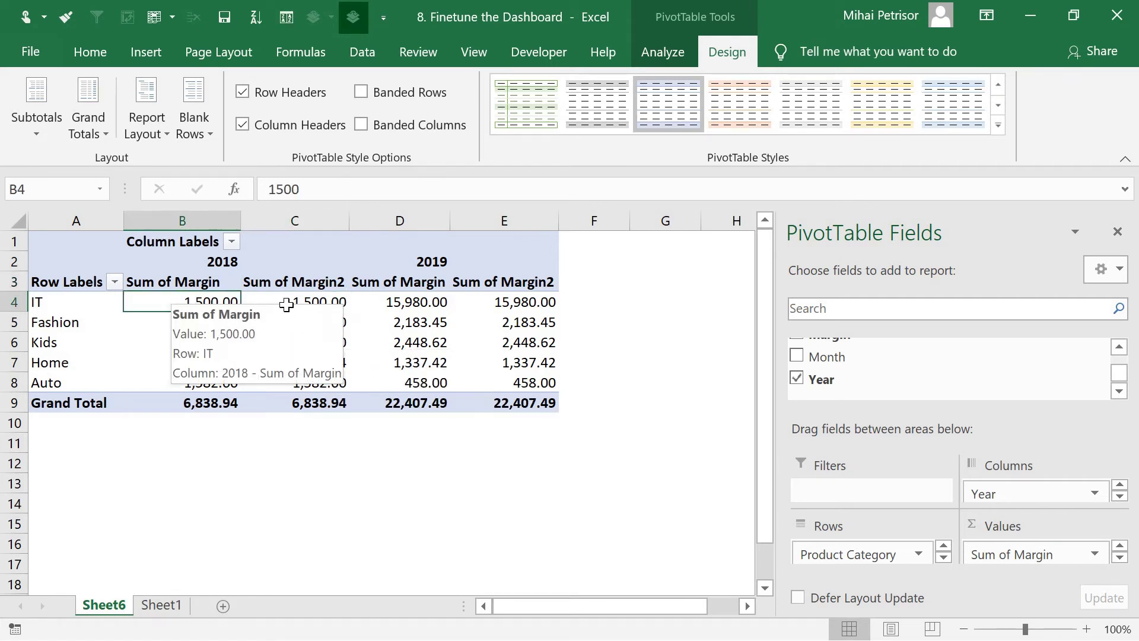
click(308, 303)
click(415, 303)
click(516, 301)
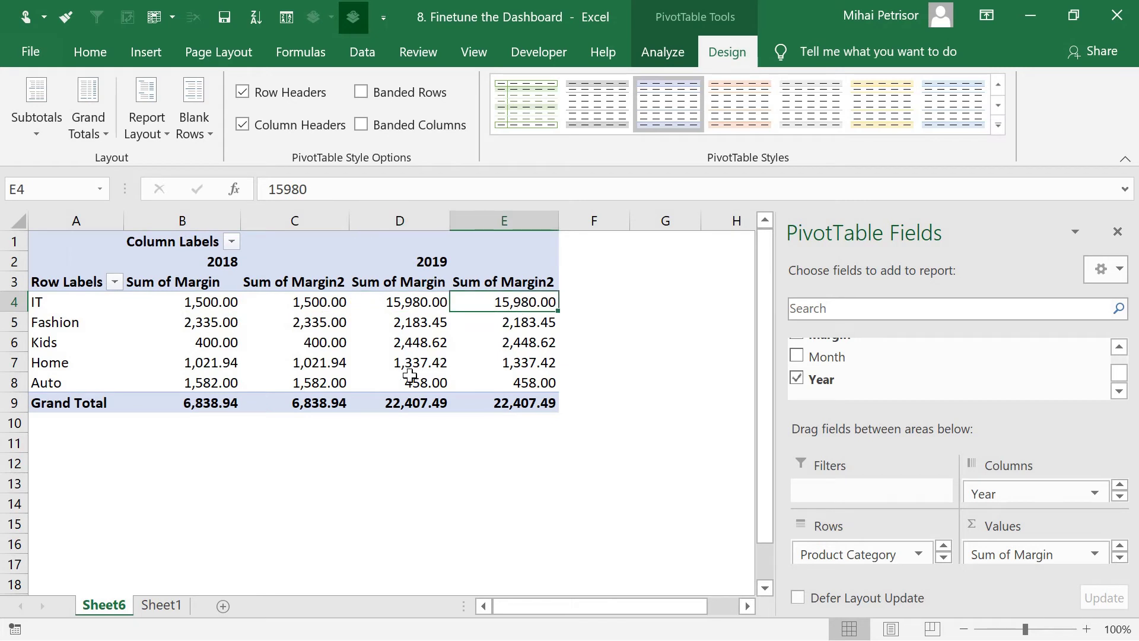
mouse_move(395, 381)
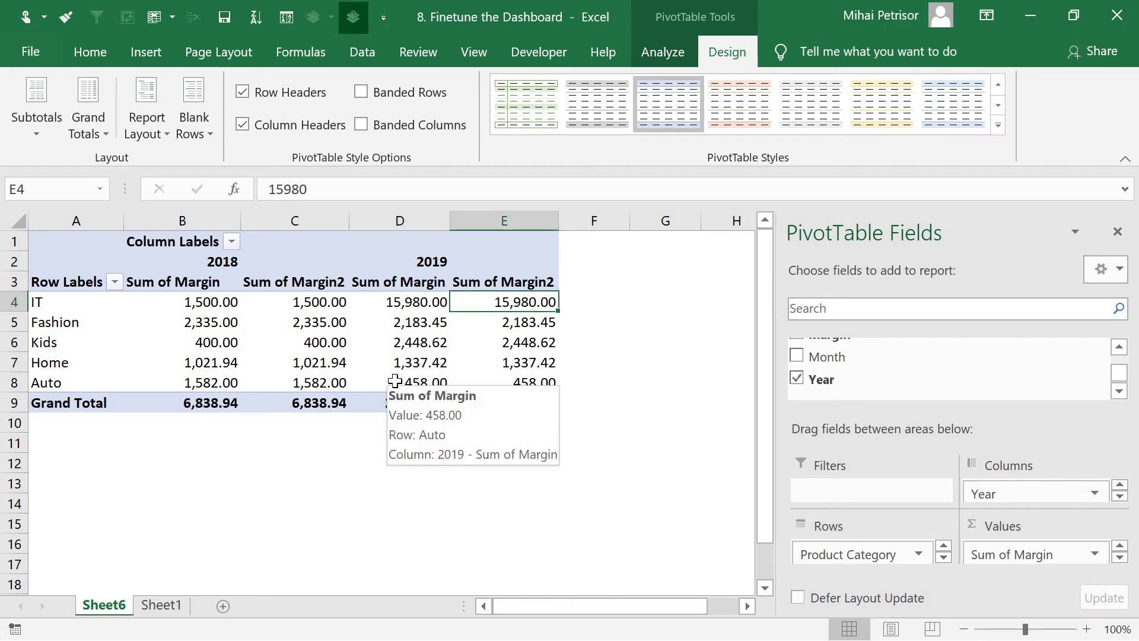
click(296, 301)
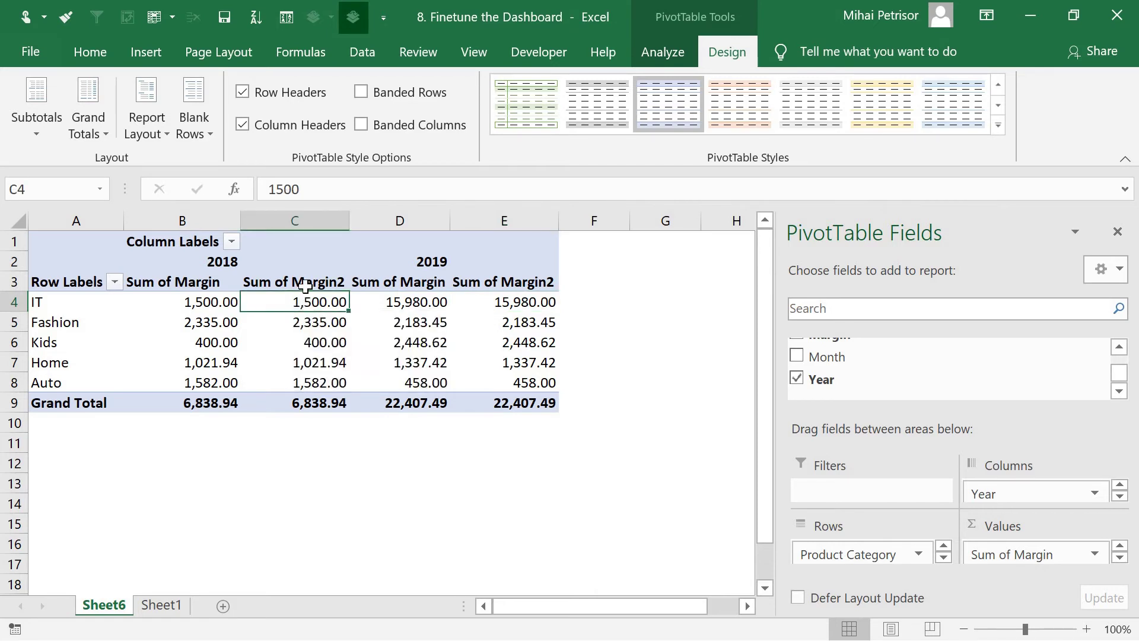
click(335, 283)
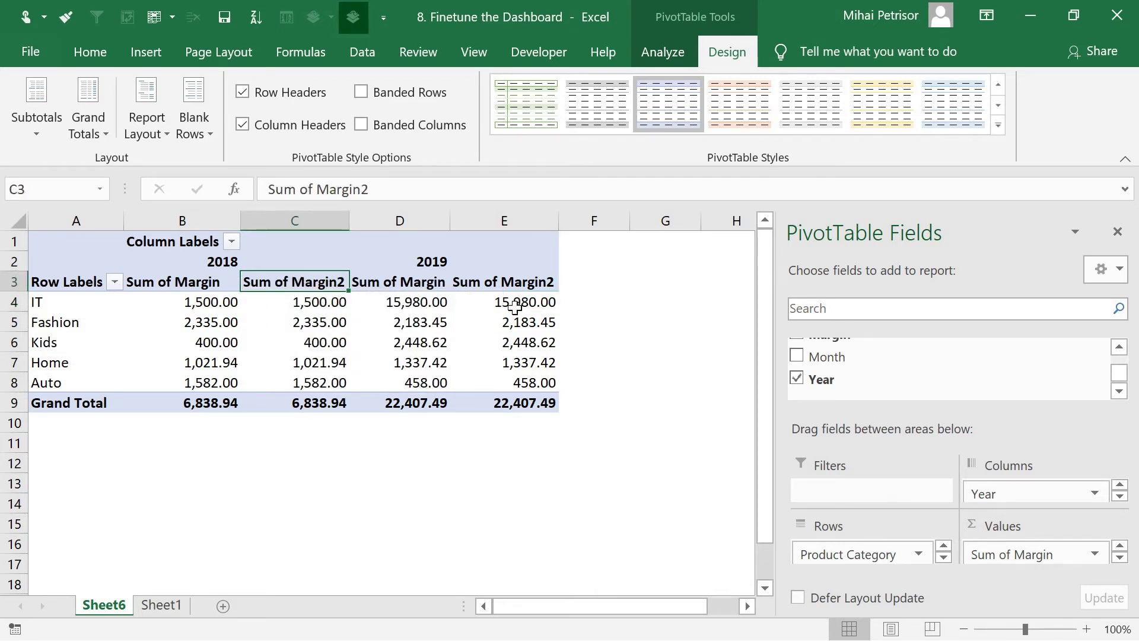
click(533, 288)
click(300, 306)
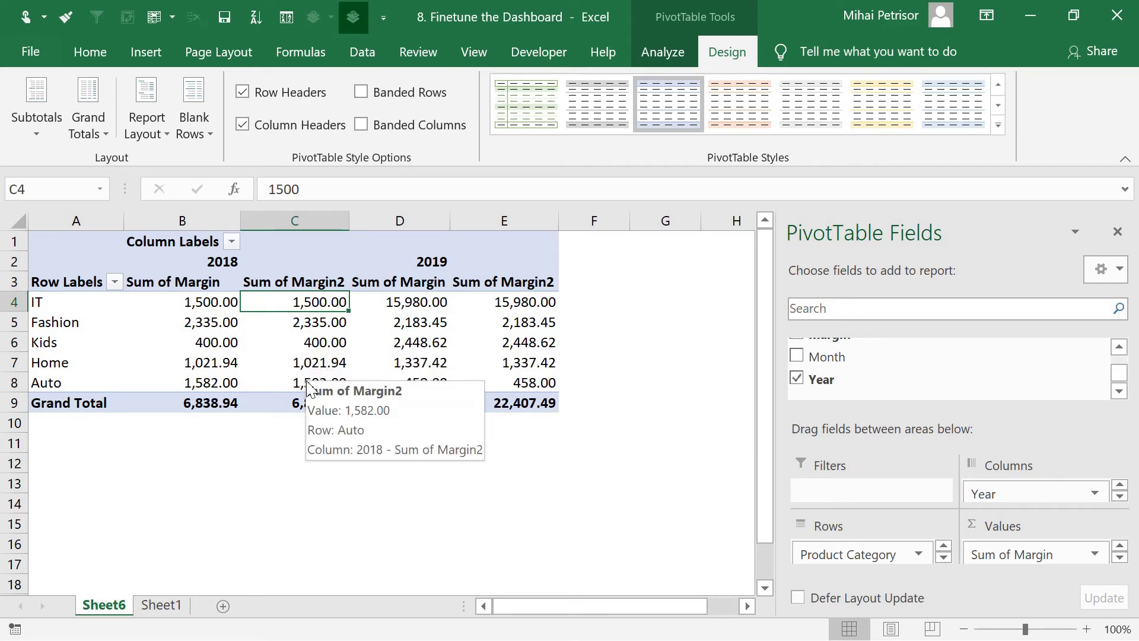
Show Sum of Margin2 values as % Difference From.
right_click(296, 304)
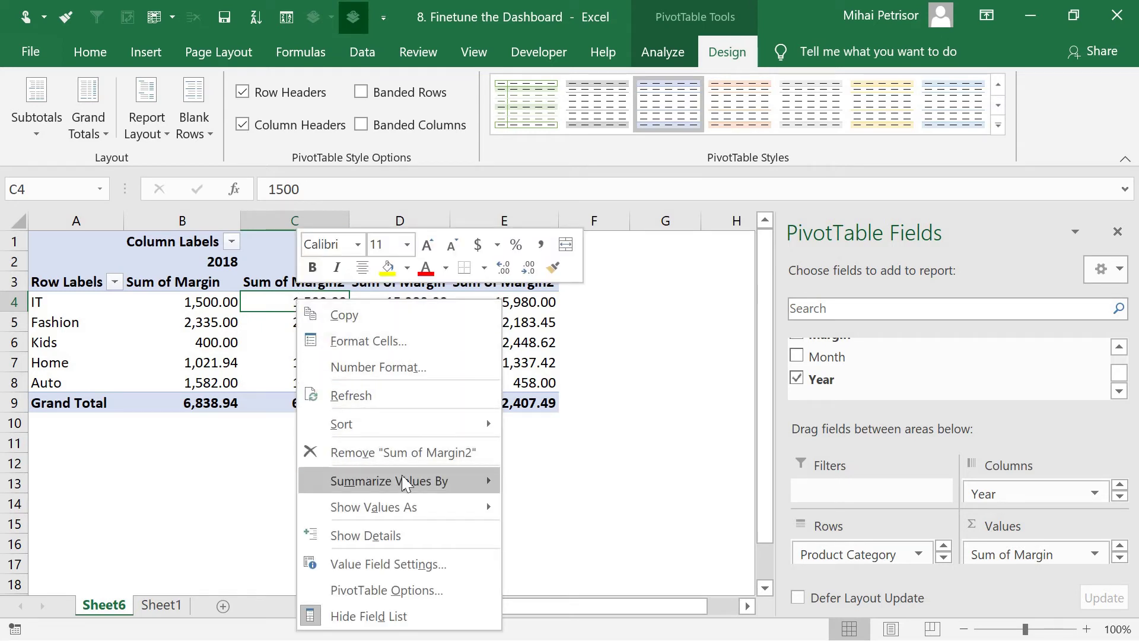
mouse_move(419, 511)
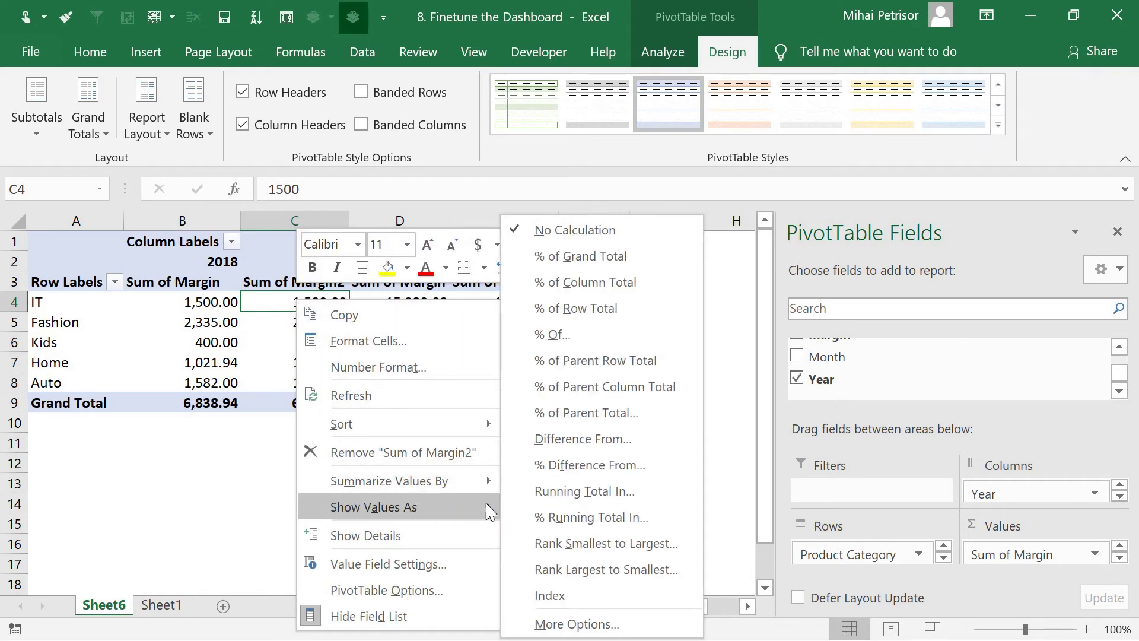
click(562, 465)
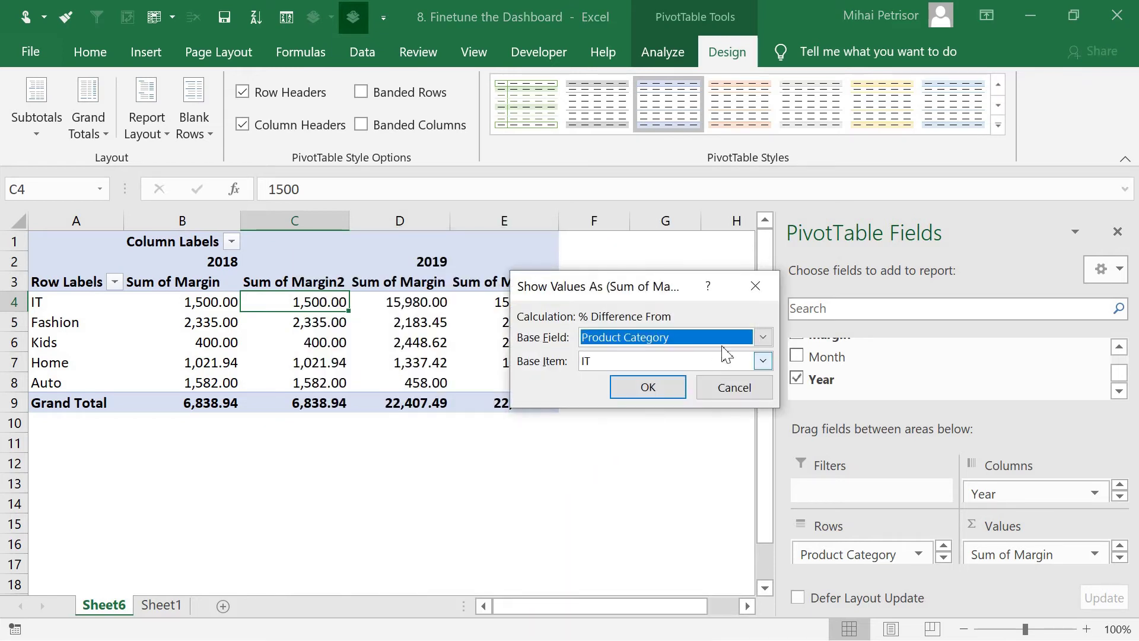
drag(675, 287, 553, 286)
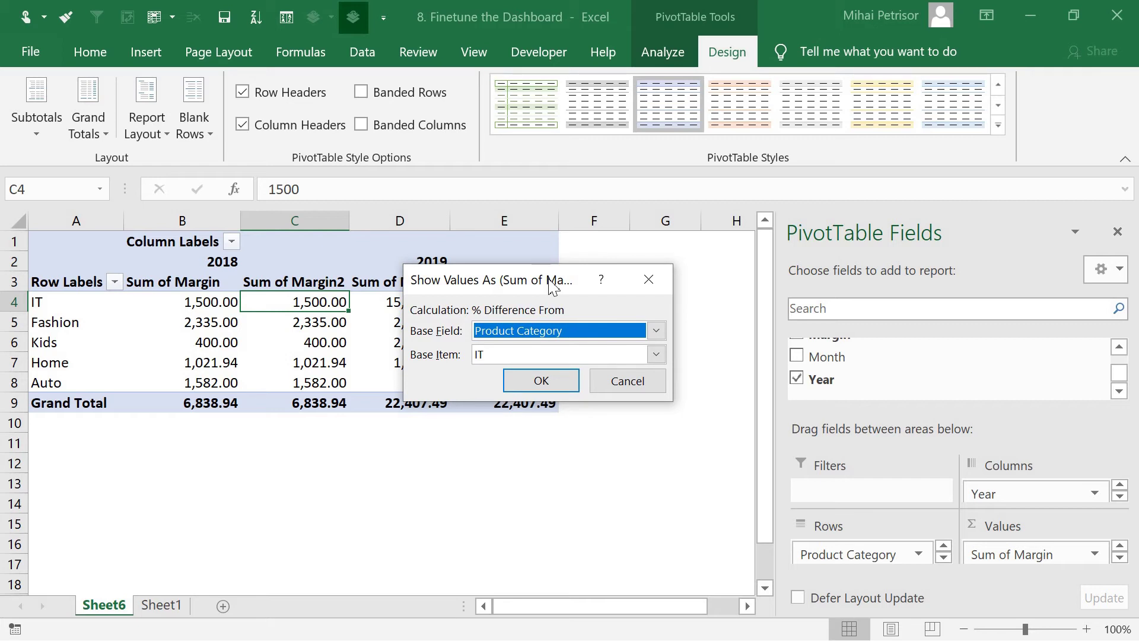
drag(553, 286, 463, 329)
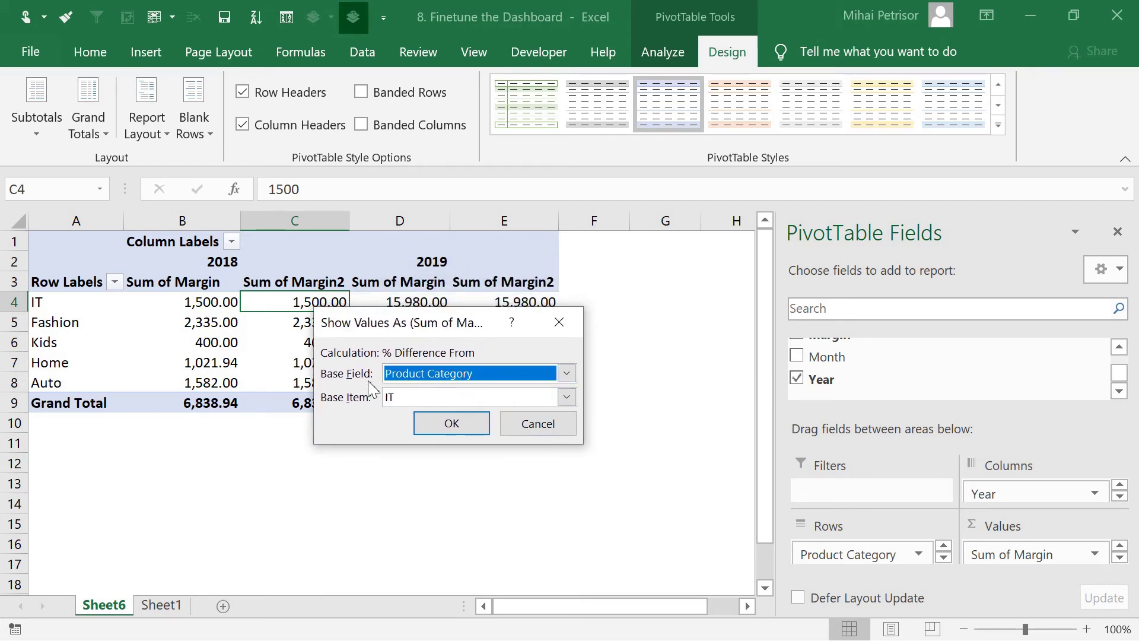
drag(363, 323, 364, 467)
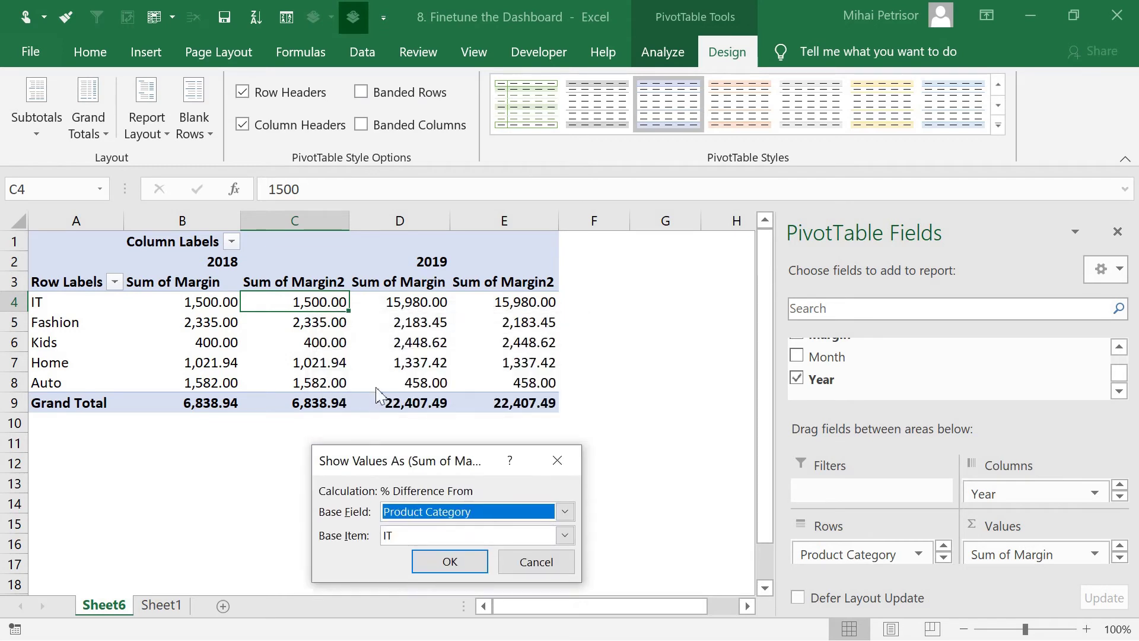
Set the base field to Year and the base item to (previous).
click(565, 512)
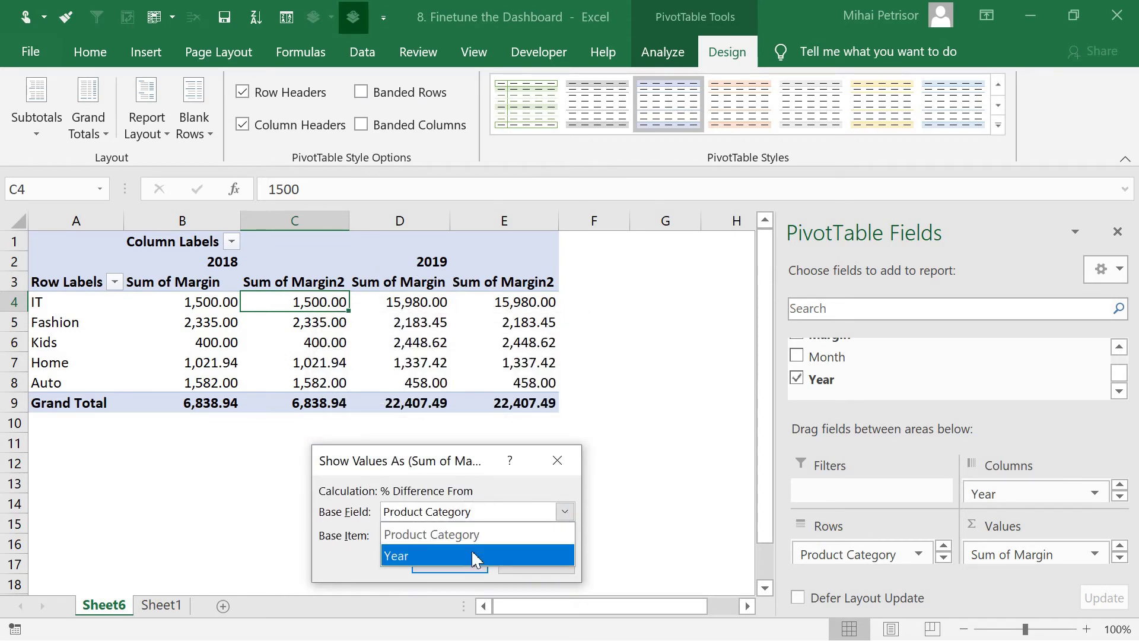
click(462, 564)
scroll(445, 511, down, 1)
drag(422, 462, 482, 406)
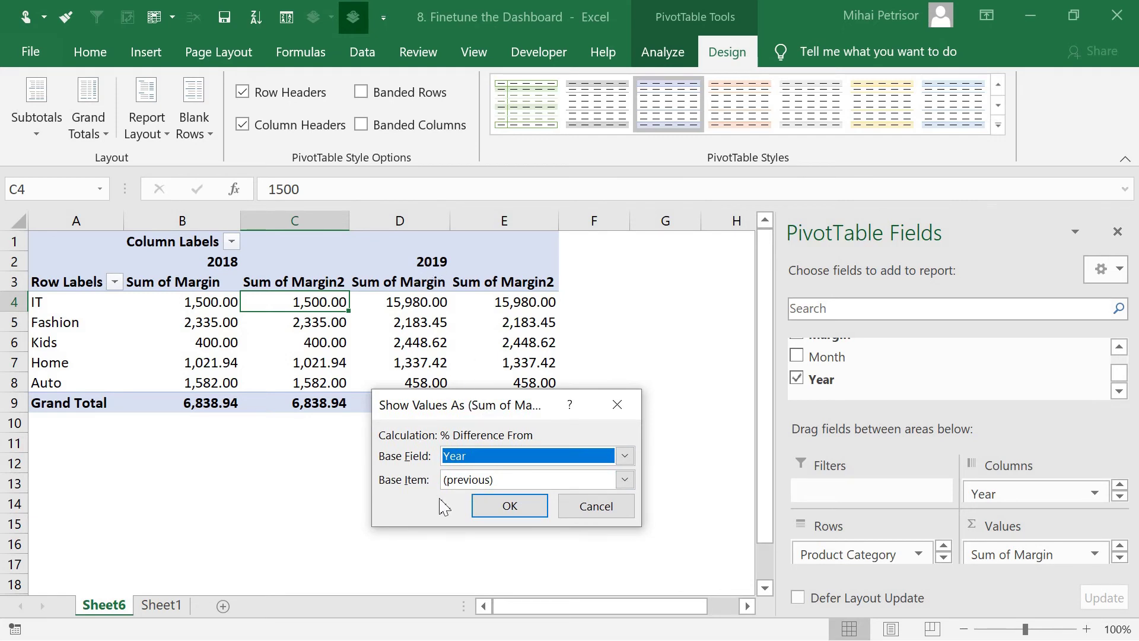
click(620, 480)
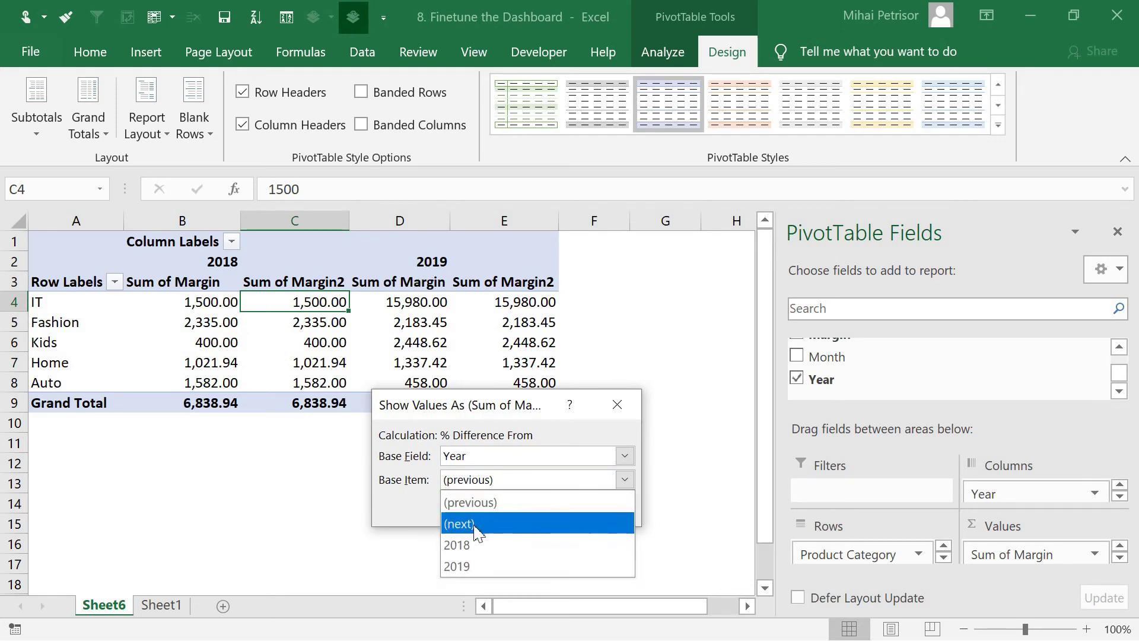
click(475, 503)
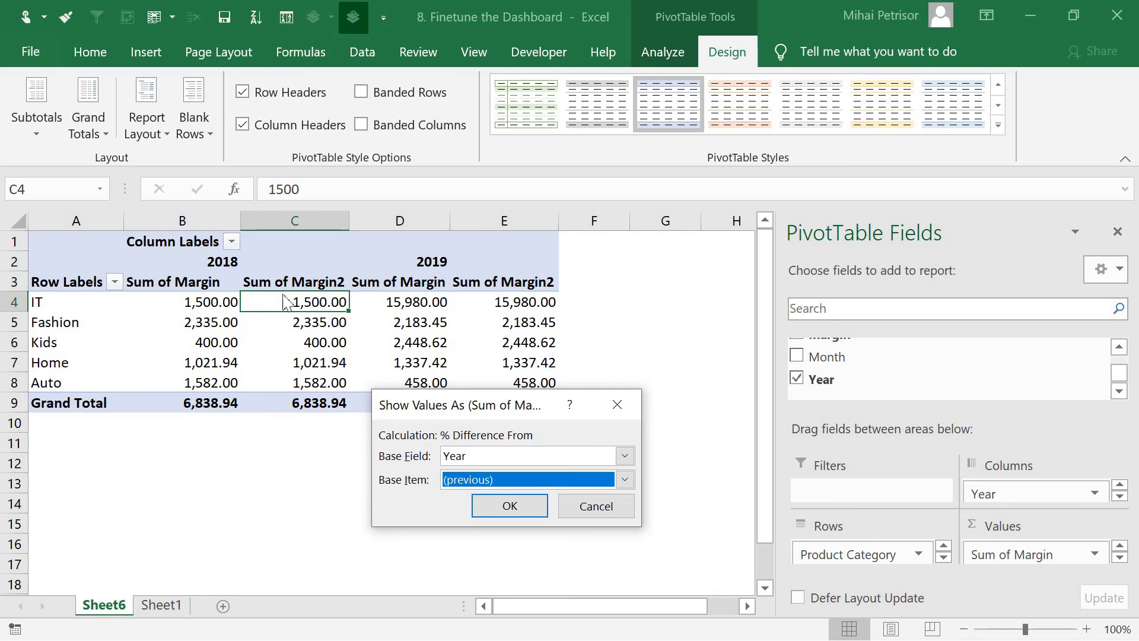
drag(526, 416, 409, 407)
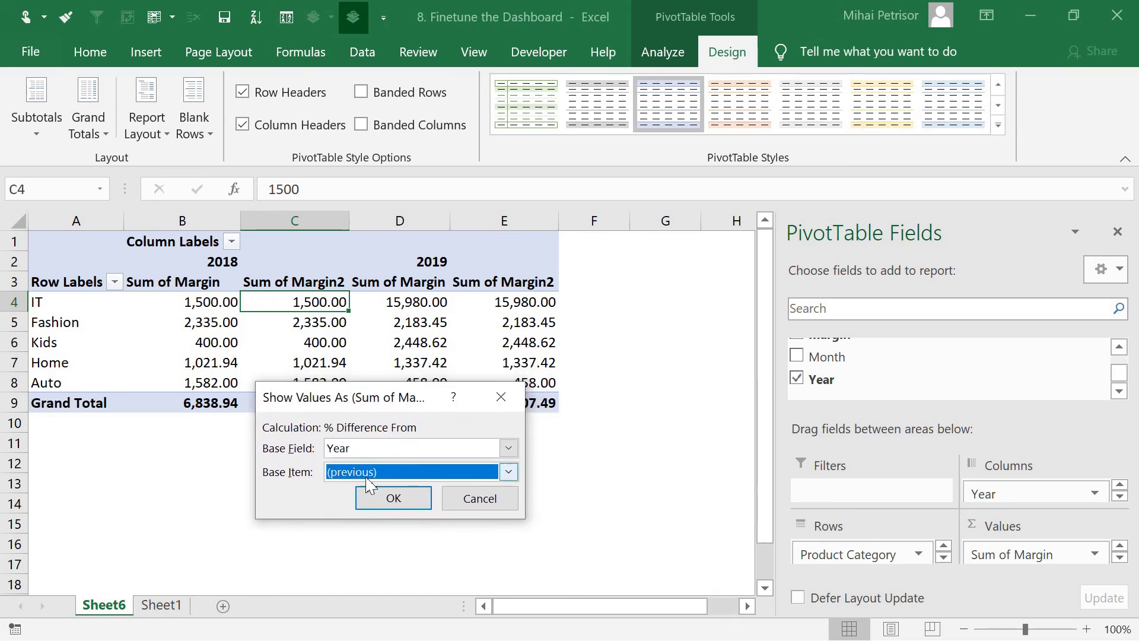
Apply the % difference setting and hide the empty 2018 column C.
click(398, 501)
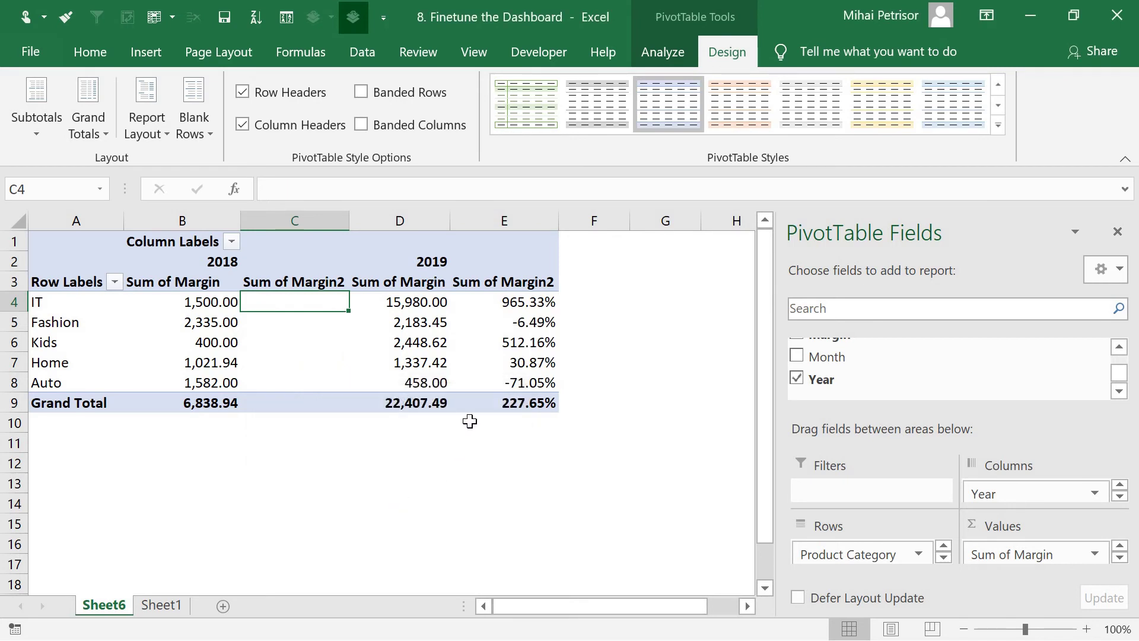
click(302, 334)
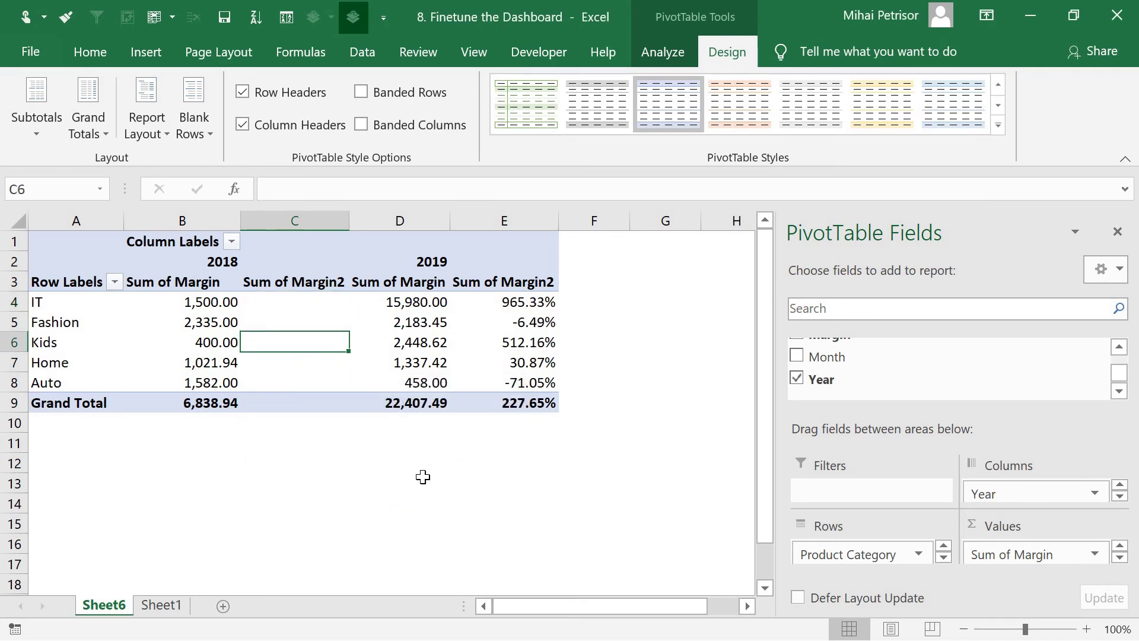
right_click(340, 226)
click(397, 517)
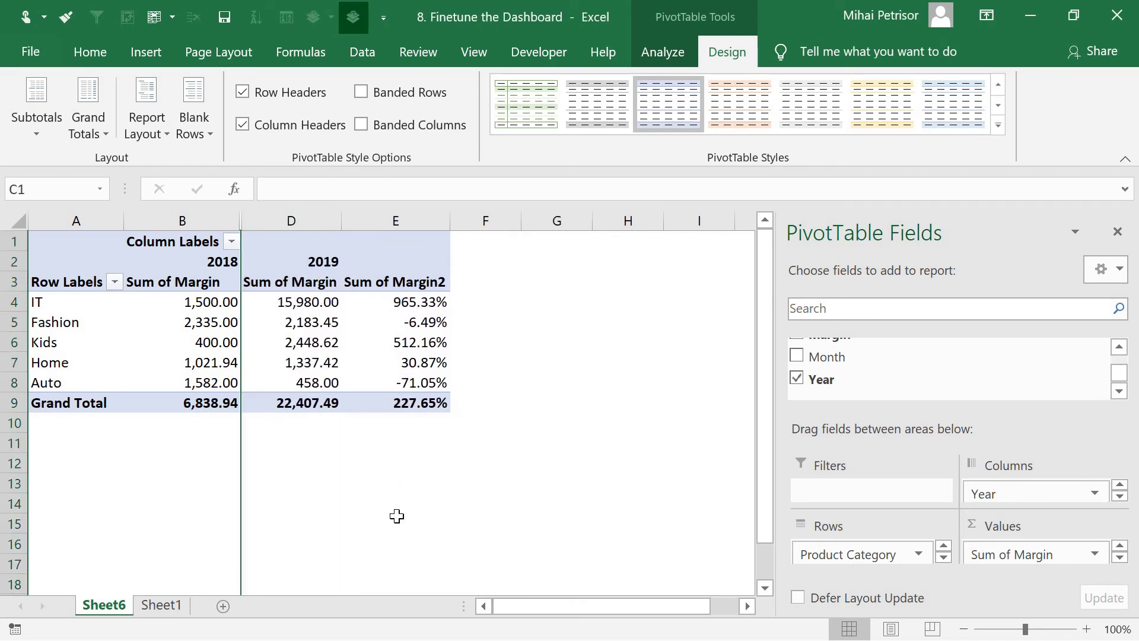
click(397, 516)
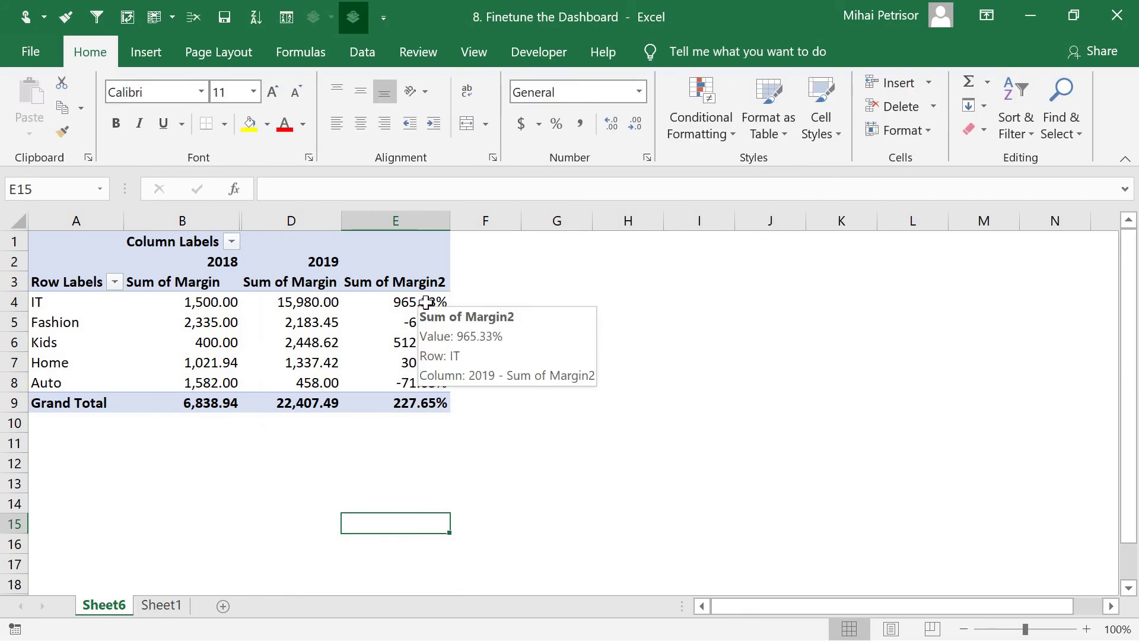
Inspect the percentage values in column E, including cell E4.
drag(420, 303, 420, 384)
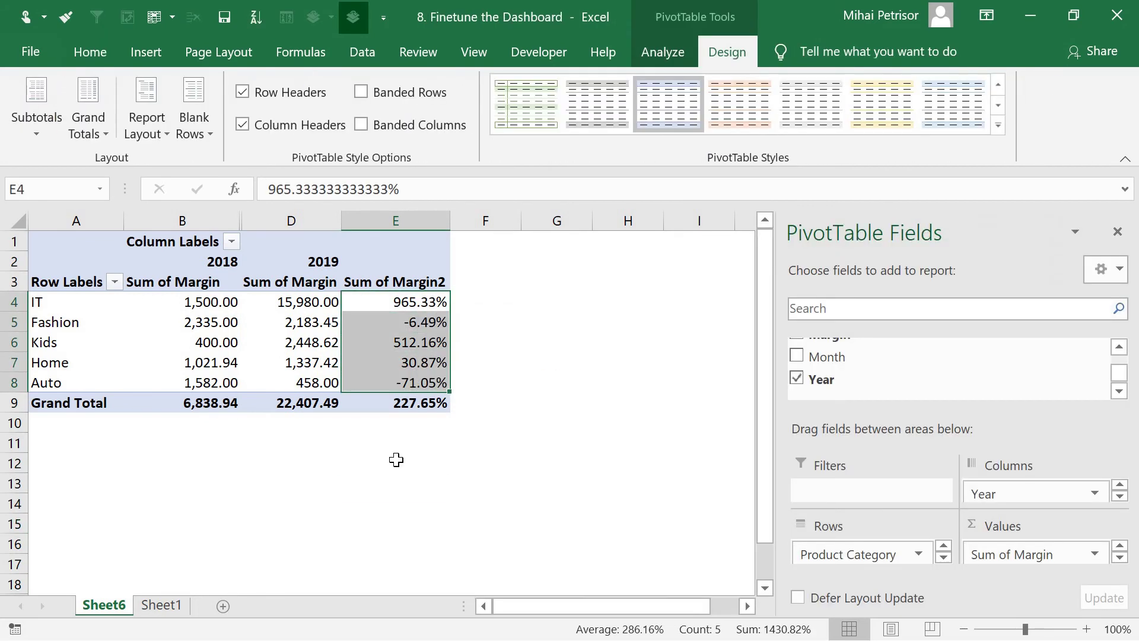
click(408, 460)
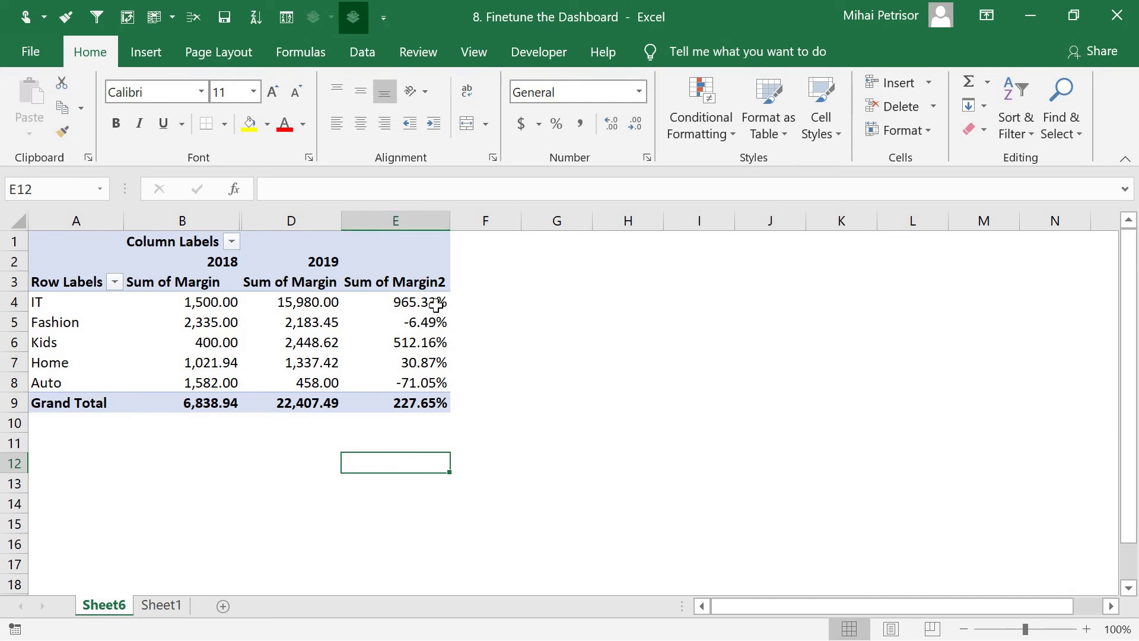
click(436, 305)
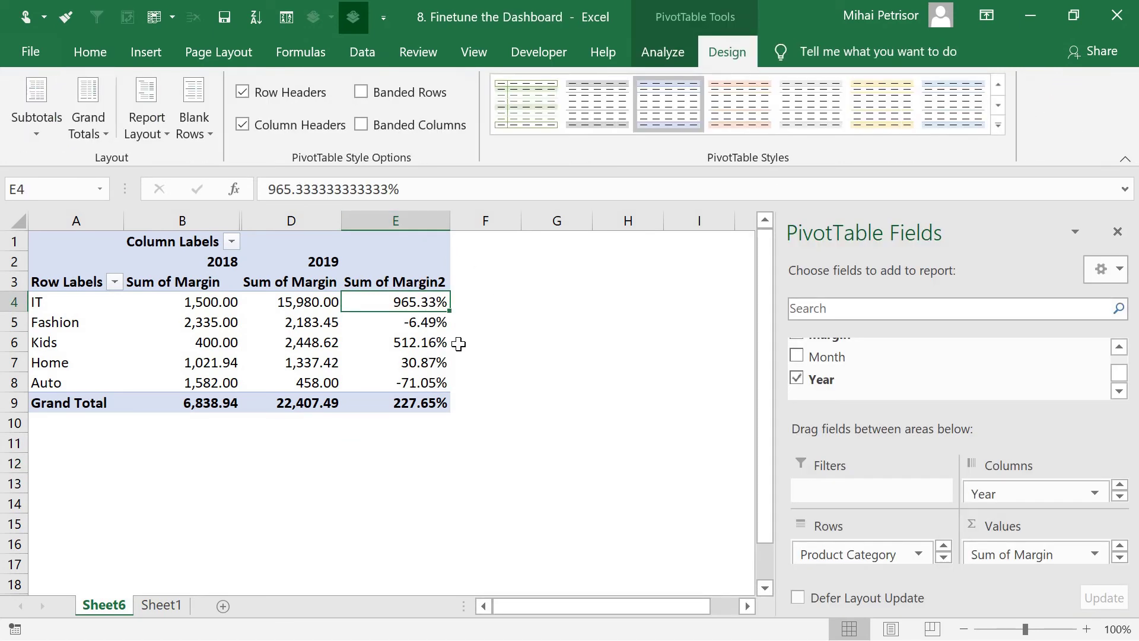
click(512, 357)
click(574, 305)
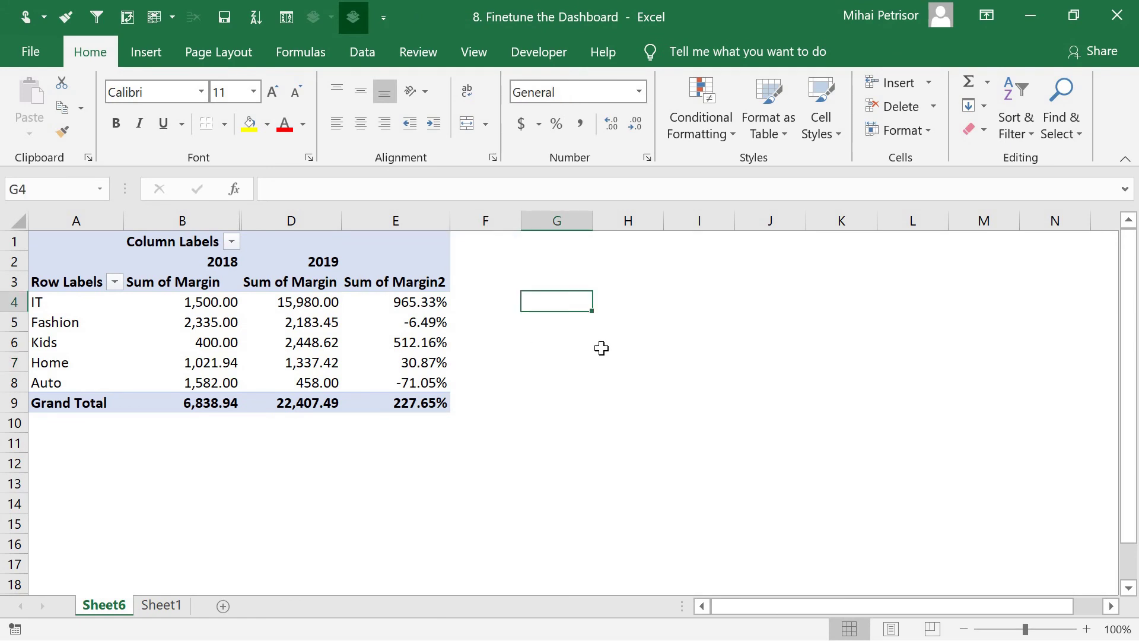
Enter a =D4/B4-1 check formula in G4, fill to G8, format as percentages.
text(=)
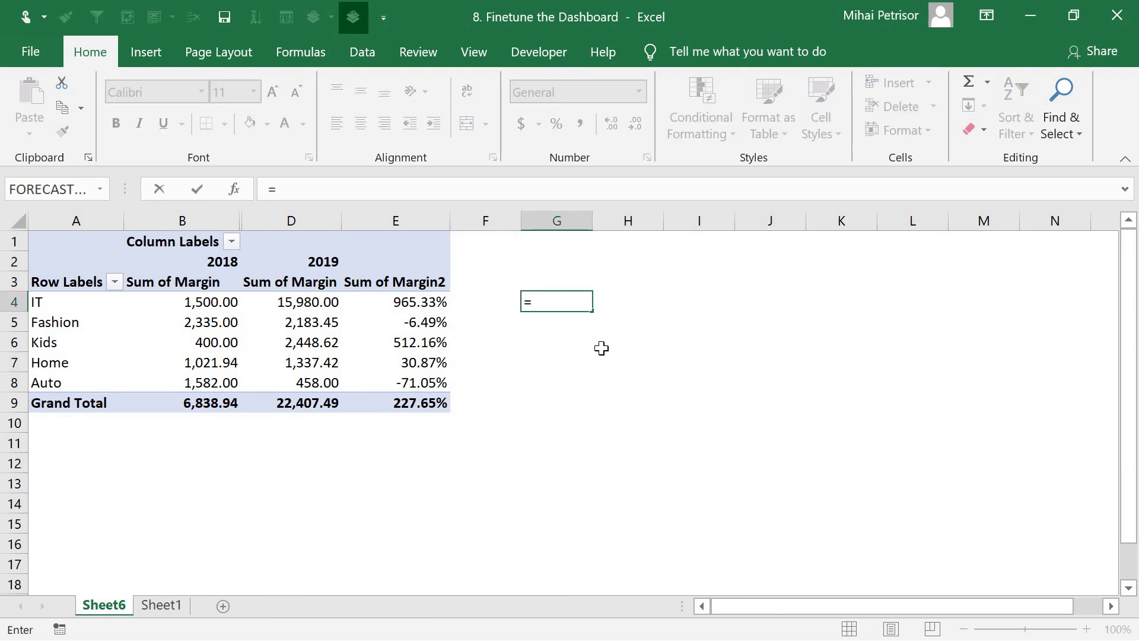
text(D4)
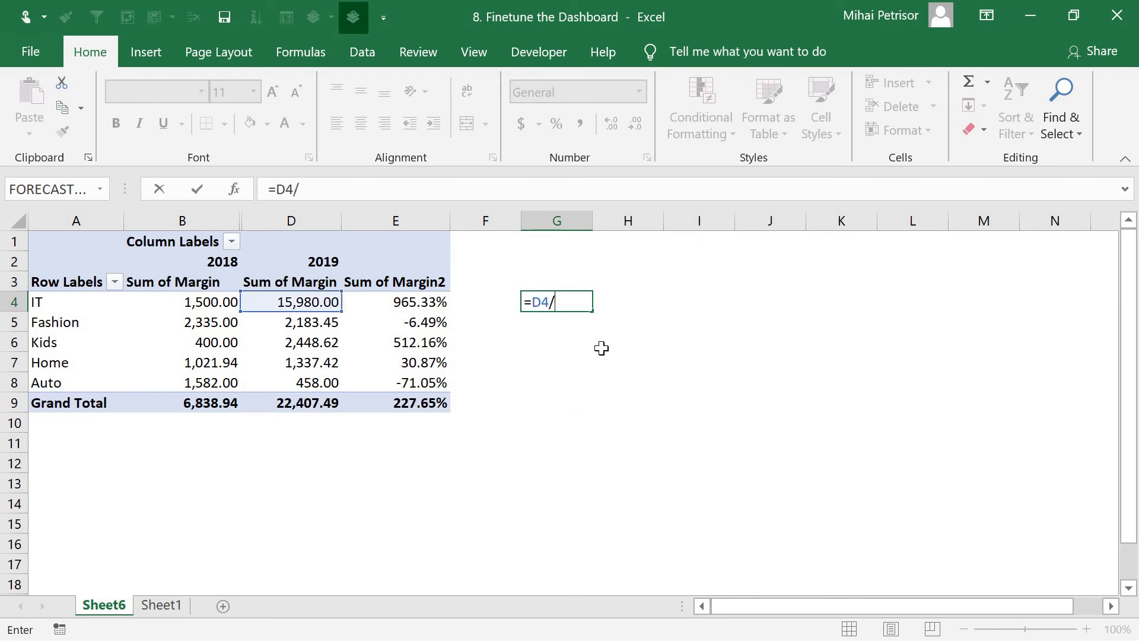
text(/B4)
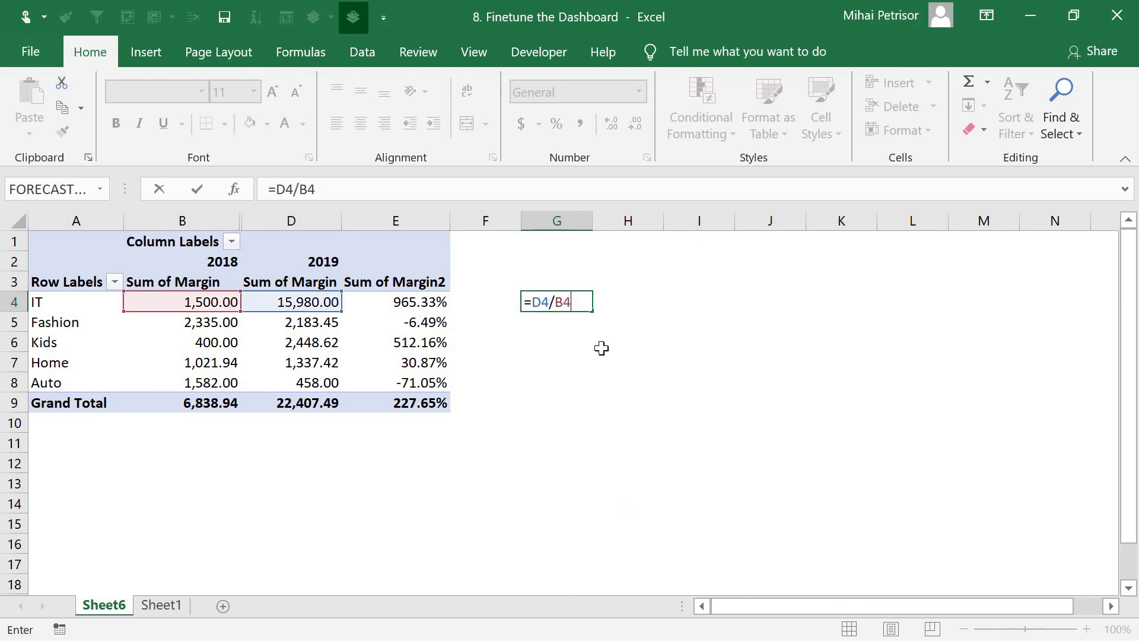
key(Return)
click(588, 300)
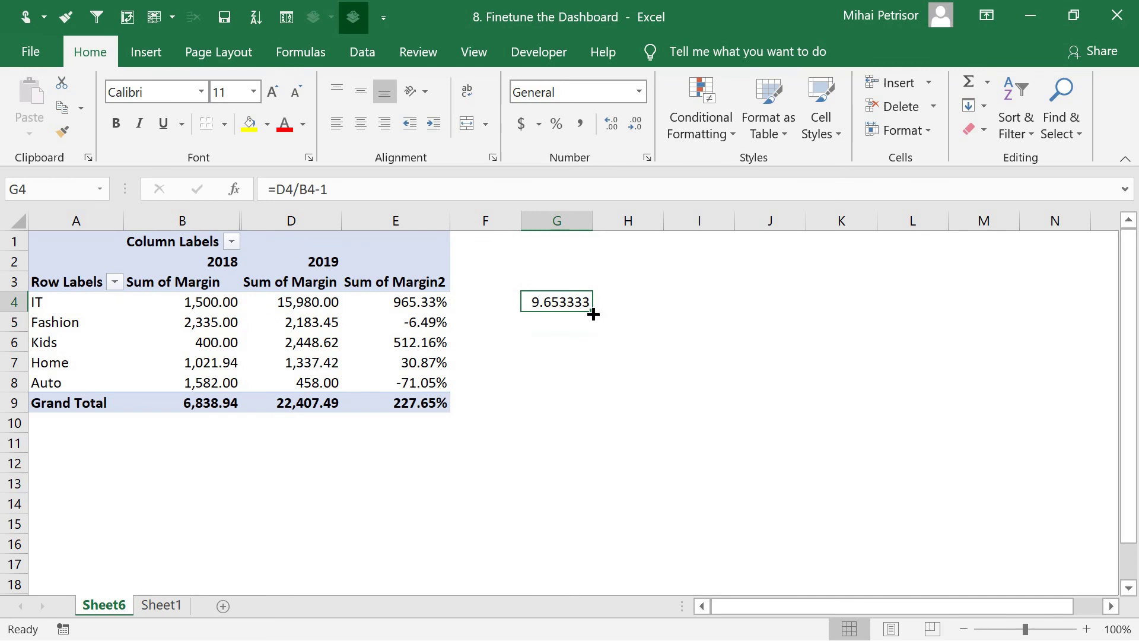
drag(592, 311, 593, 396)
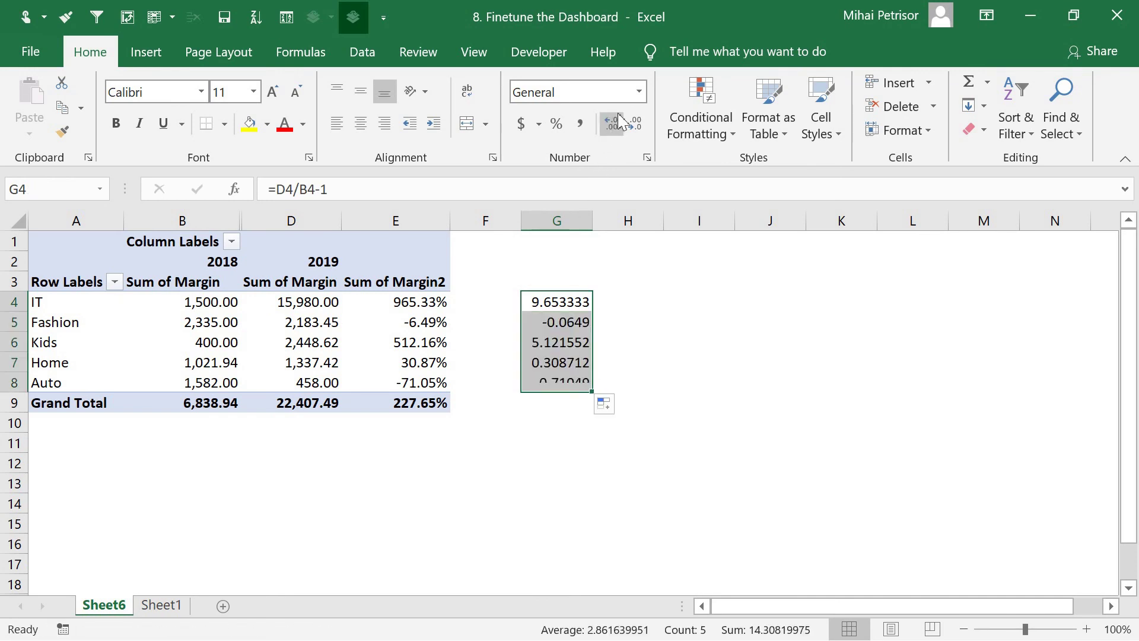
click(557, 123)
click(571, 282)
click(404, 302)
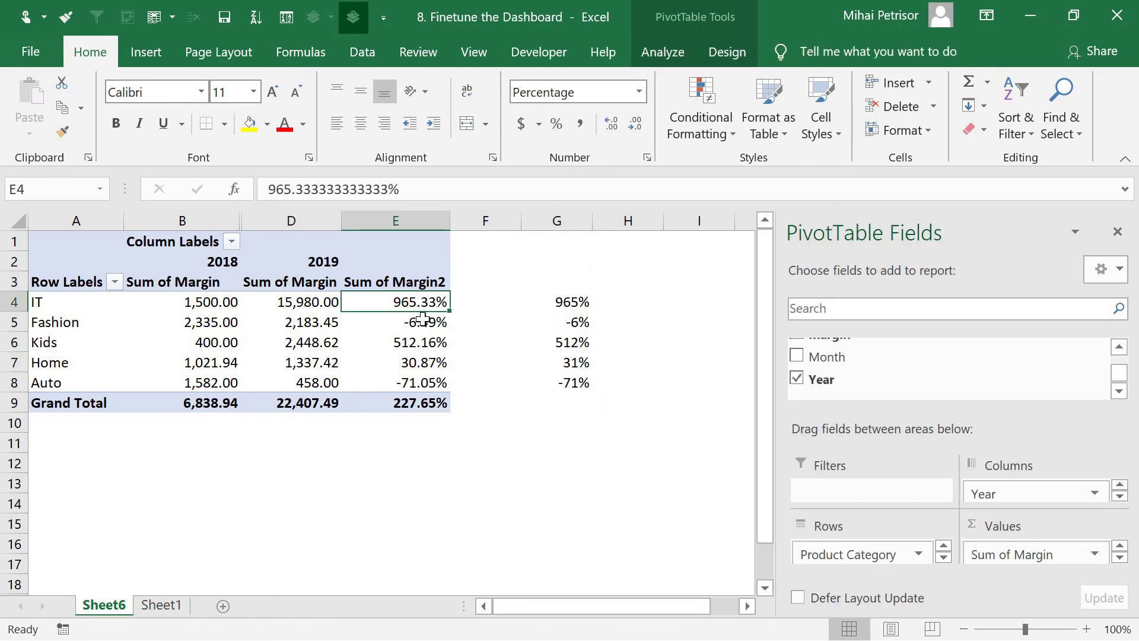
drag(549, 280, 562, 399)
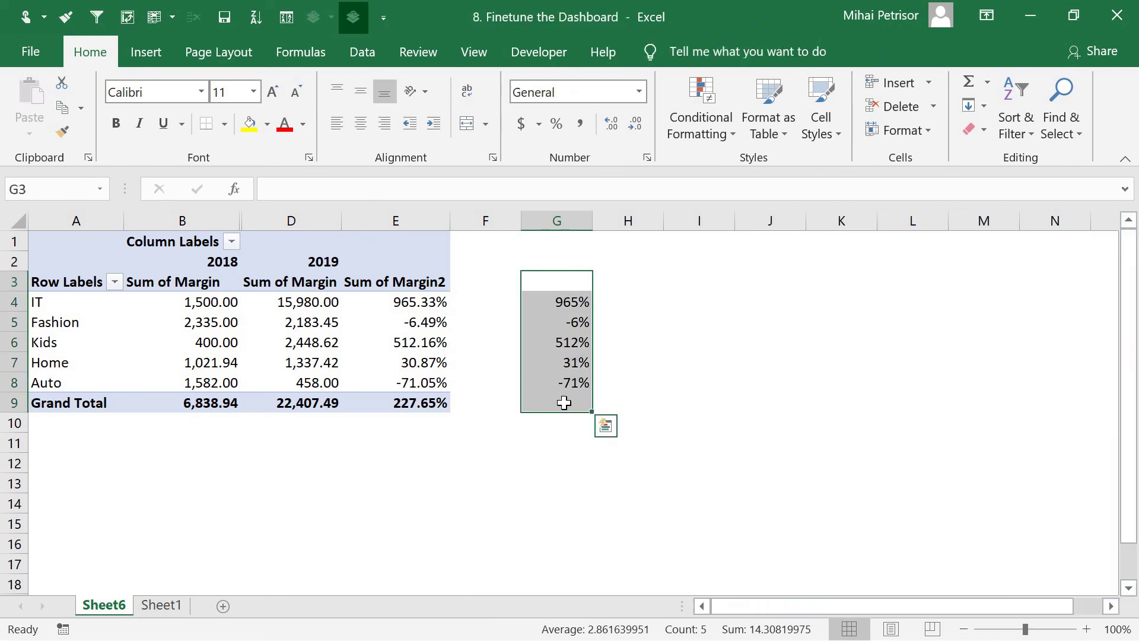
Delete the column G check formulas and filter the PivotTable row labels to Home only.
key(Delete)
click(125, 311)
click(115, 281)
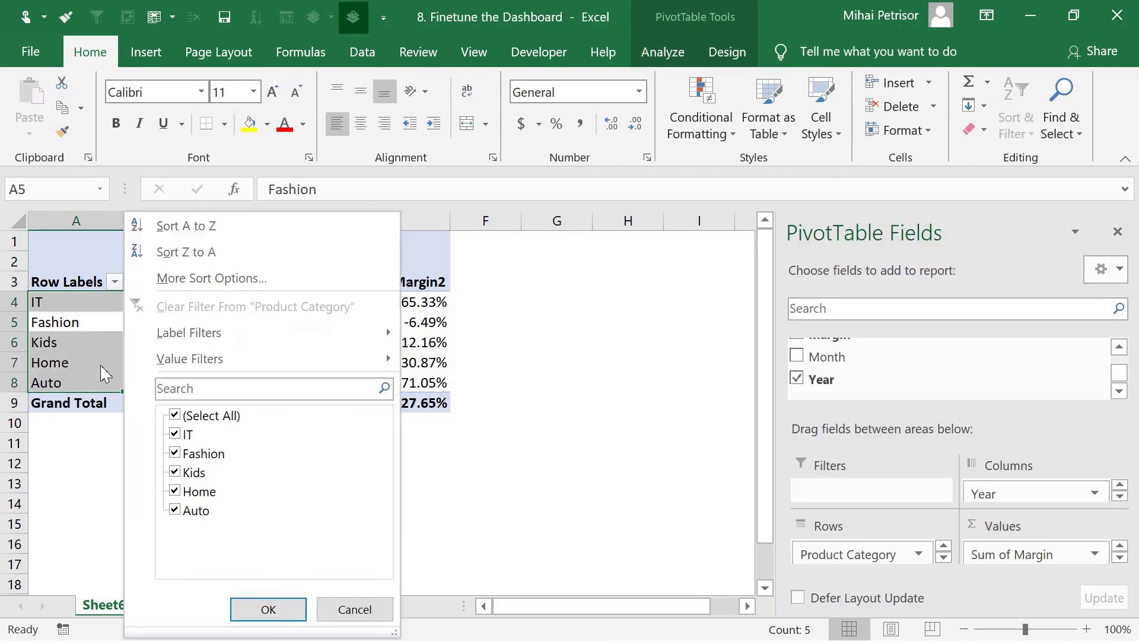
click(178, 417)
click(182, 494)
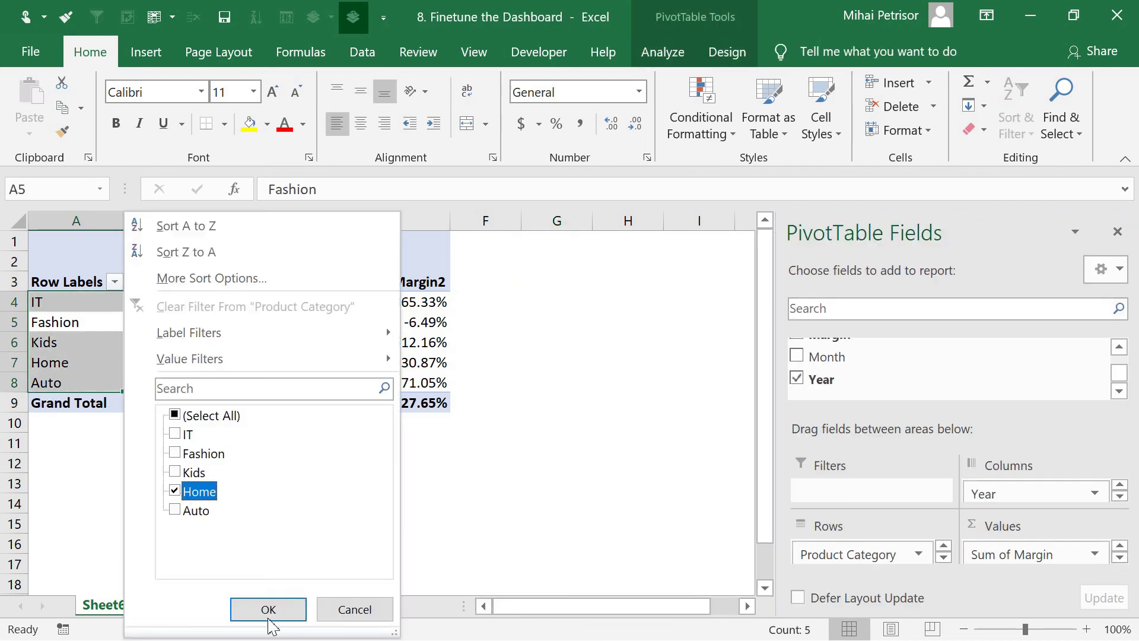
click(268, 609)
Inspect the Home results (1,021.94, 1,337.42, 30.87%) by selecting ranges beside the pivot.
key(Right)
key(Right)
key(Right)
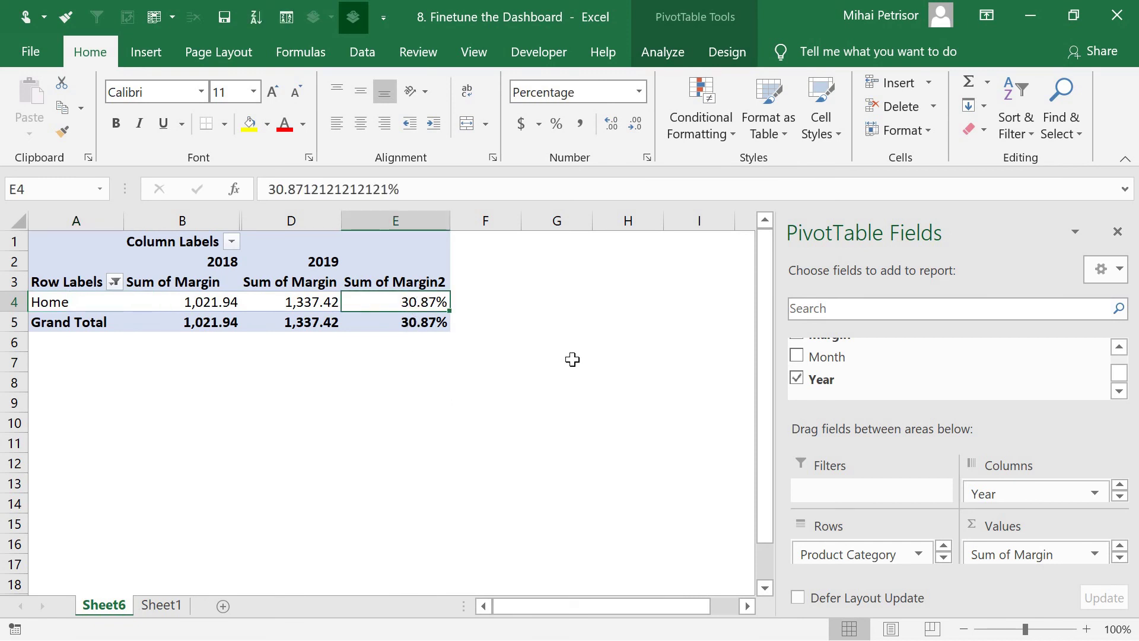
drag(555, 276, 631, 415)
click(469, 423)
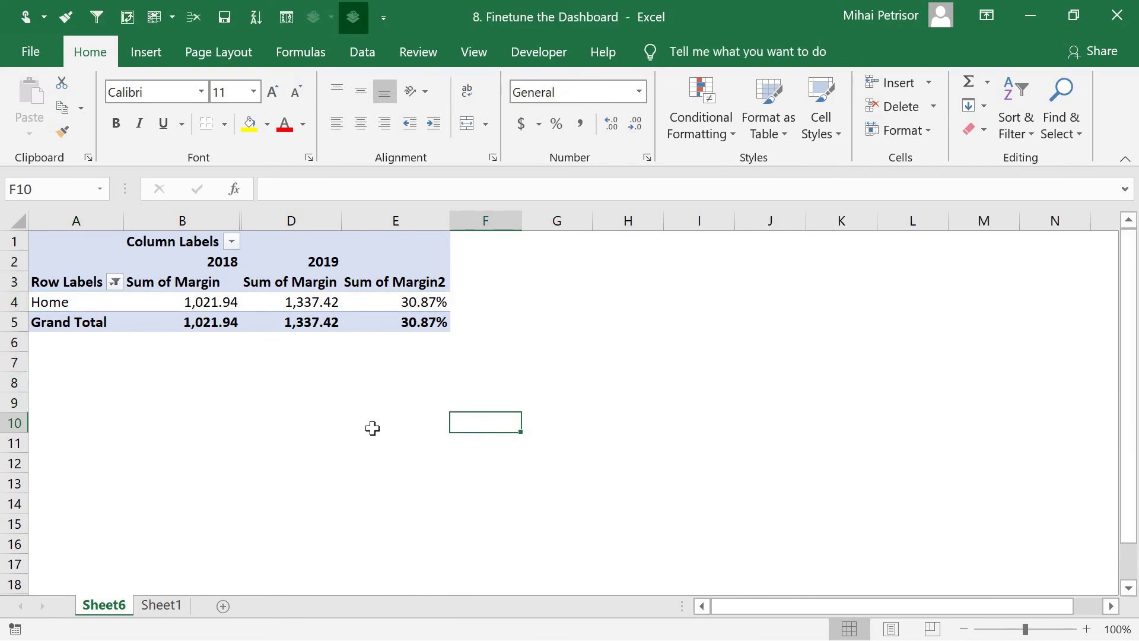
drag(559, 264, 593, 402)
click(435, 418)
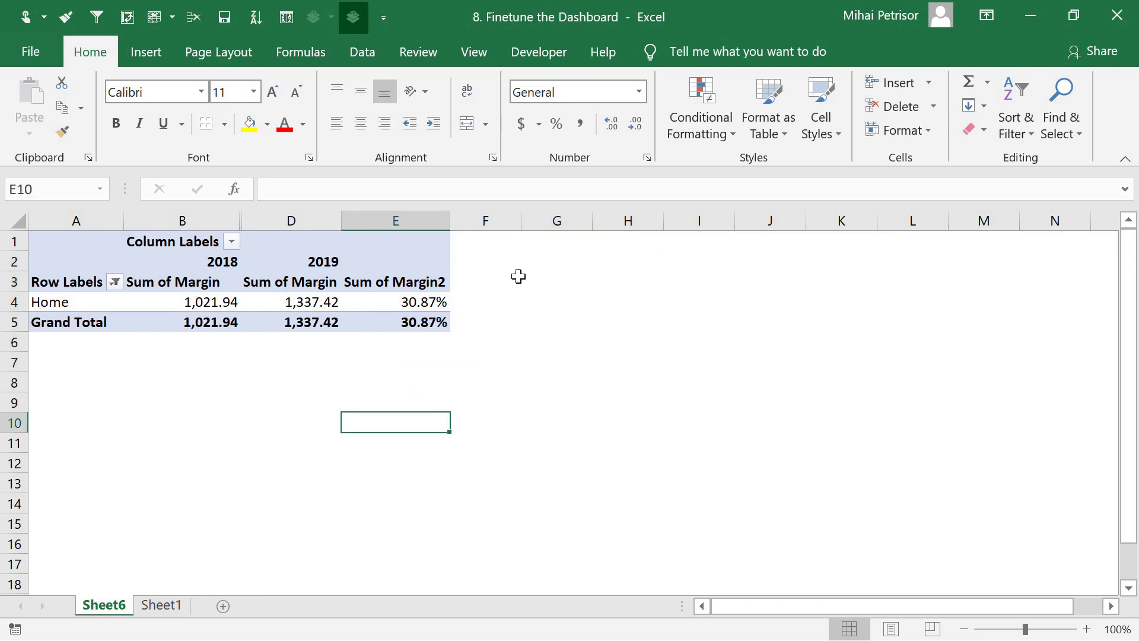
drag(518, 276, 653, 427)
click(316, 449)
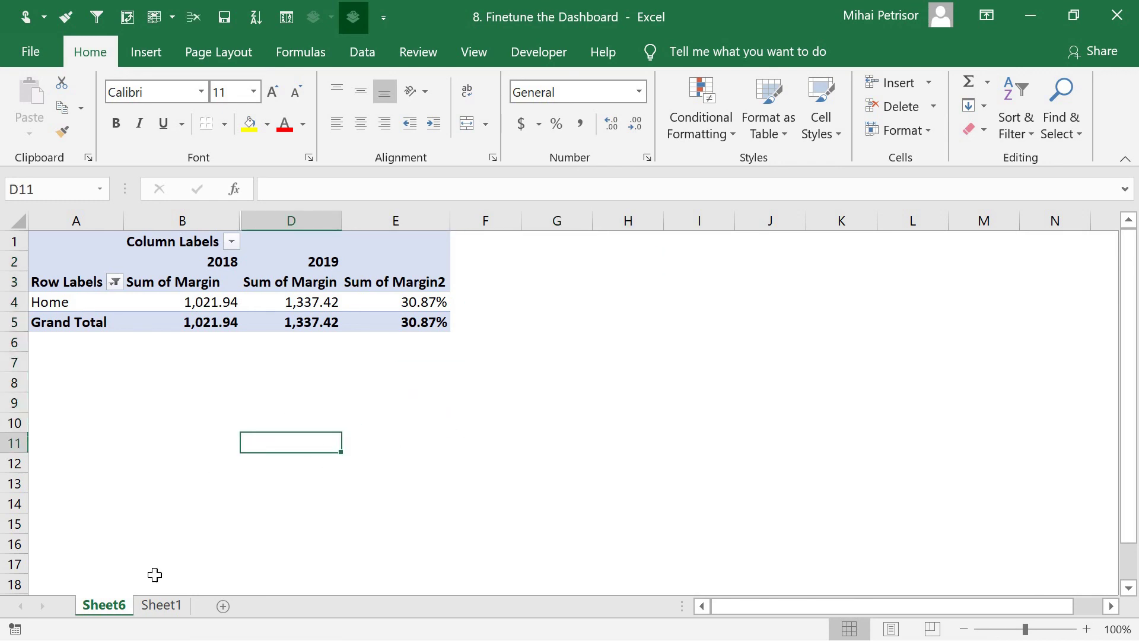